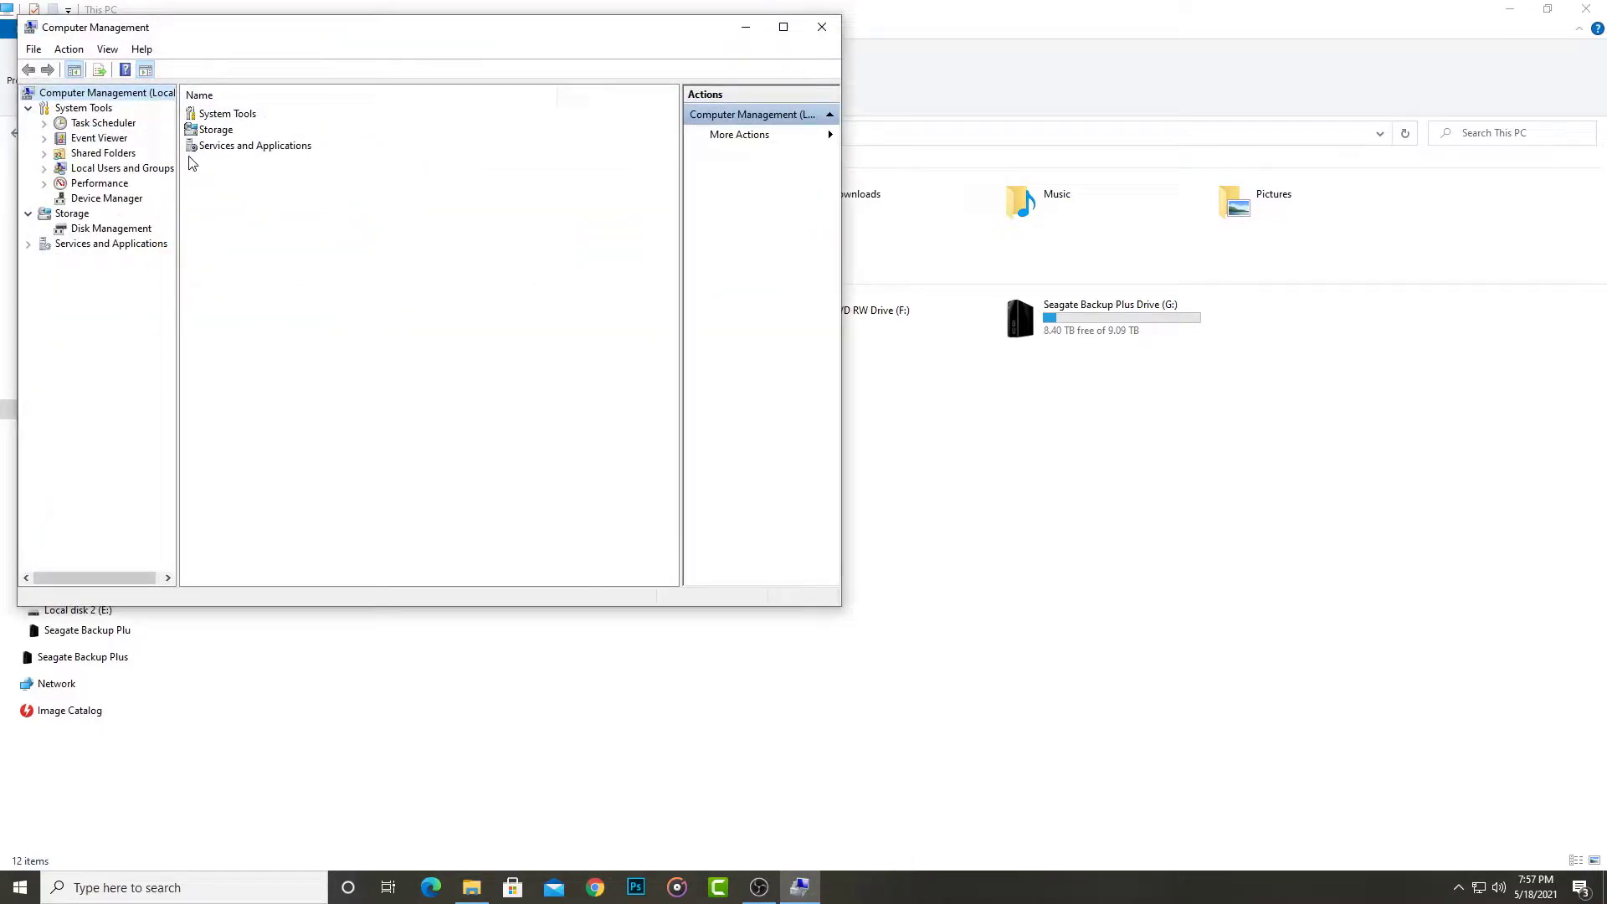
Step: Open Disk Management and select Disk 4's 931.51 GB unallocated space
{"action": "double_click", "coordinate": [219, 130]}
{"action": "double_click", "coordinate": [231, 116]}
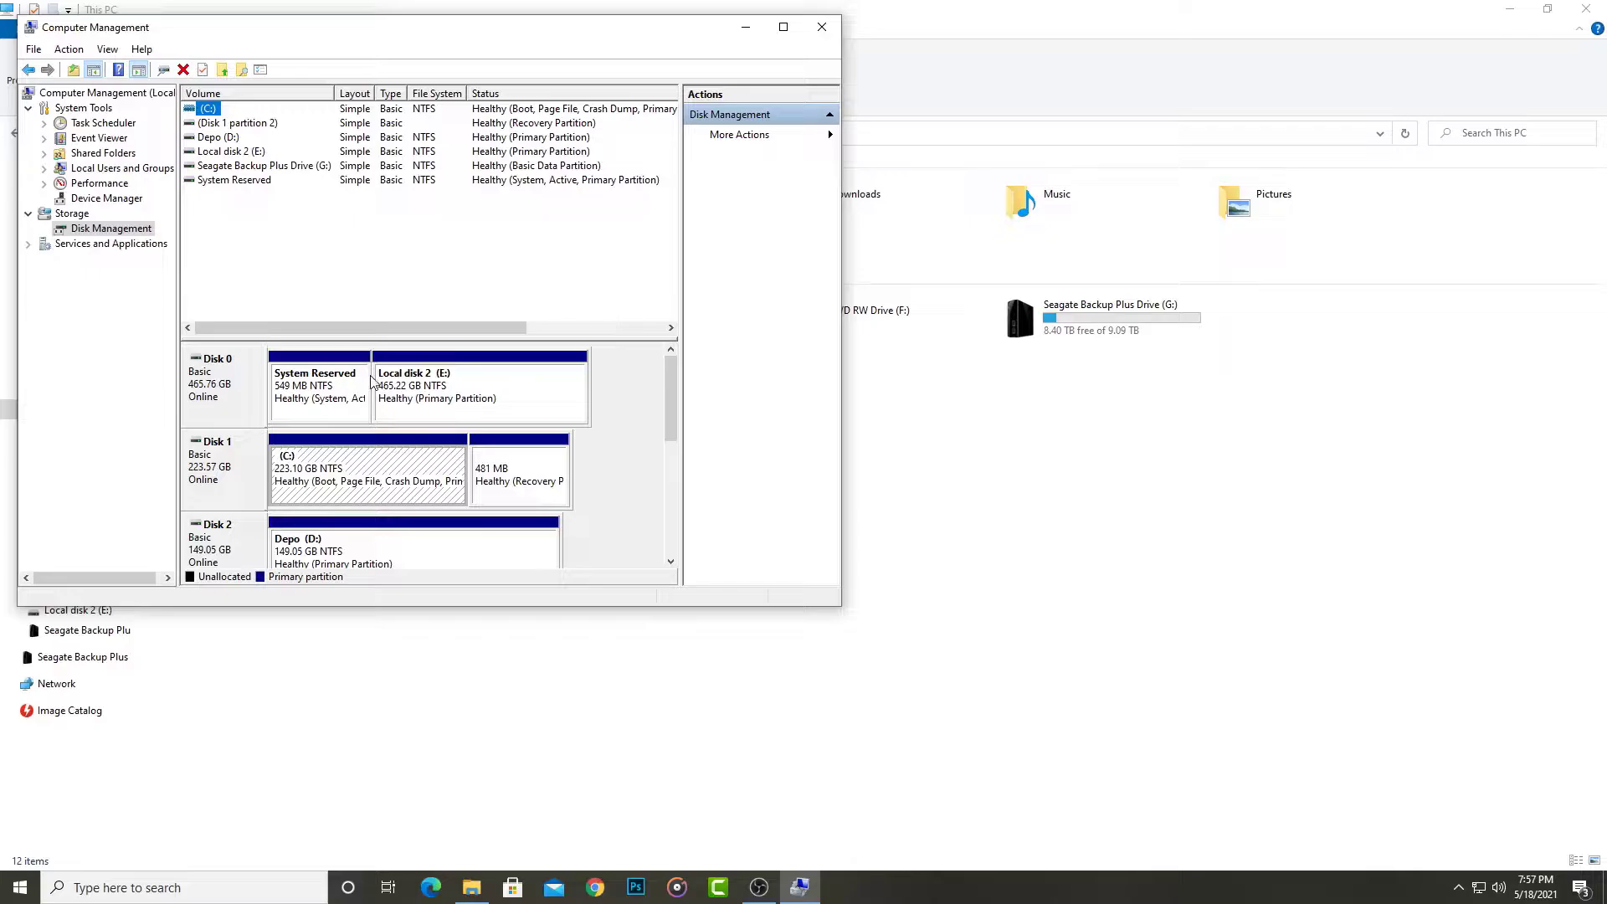
{"action": "left_click_drag", "start_coordinate": [666, 400], "coordinate": [661, 492]}
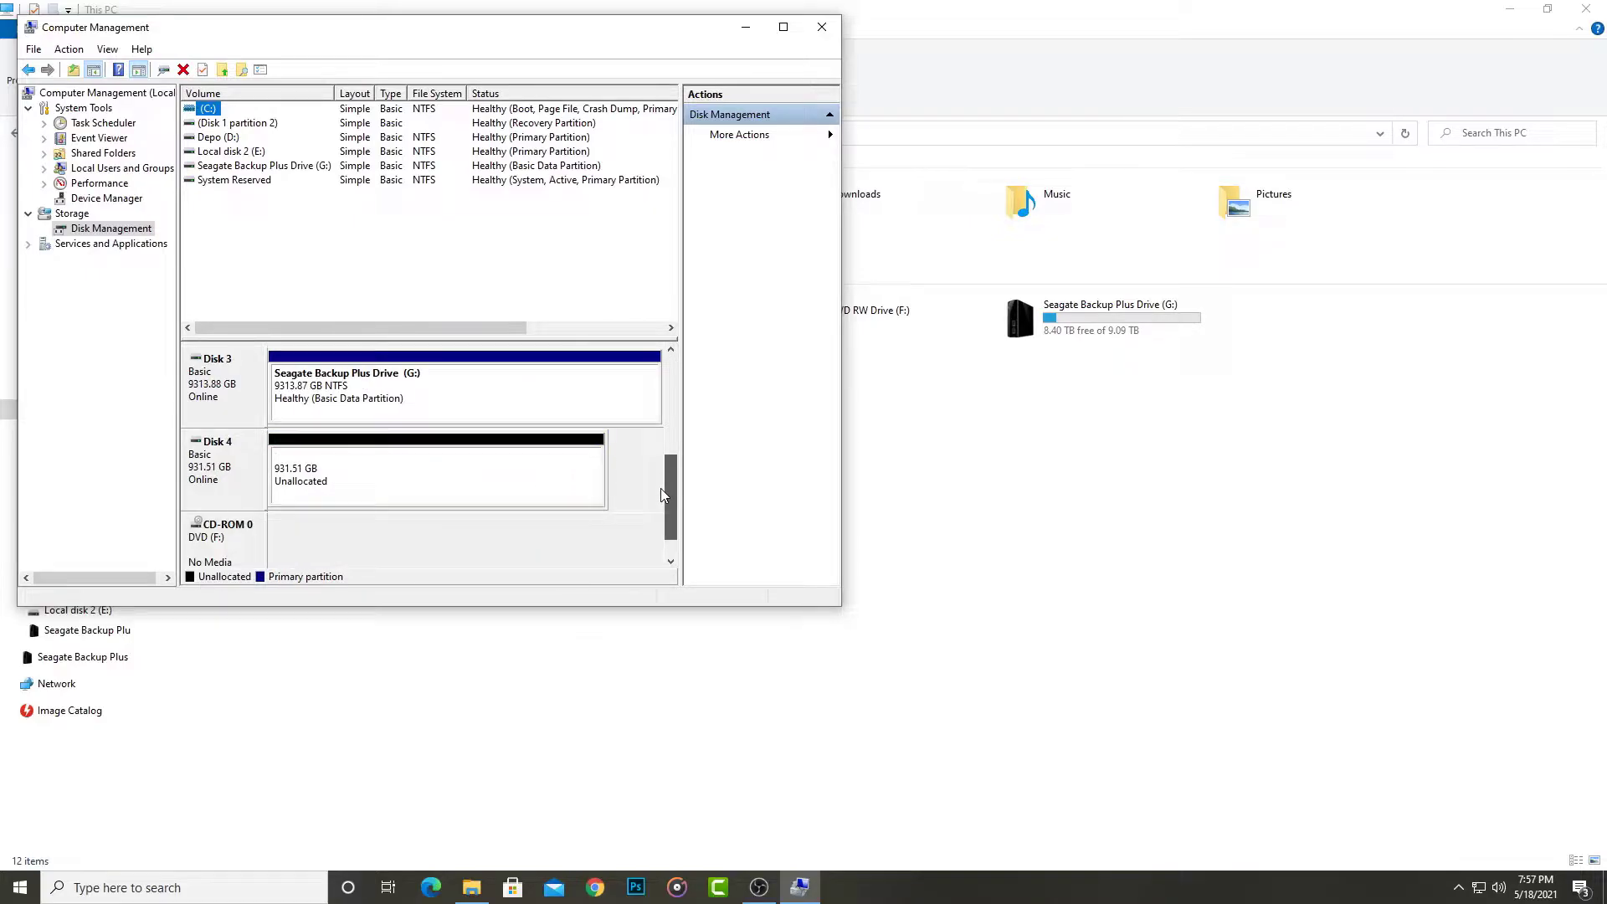
{"action": "left_click", "coordinate": [349, 473]}
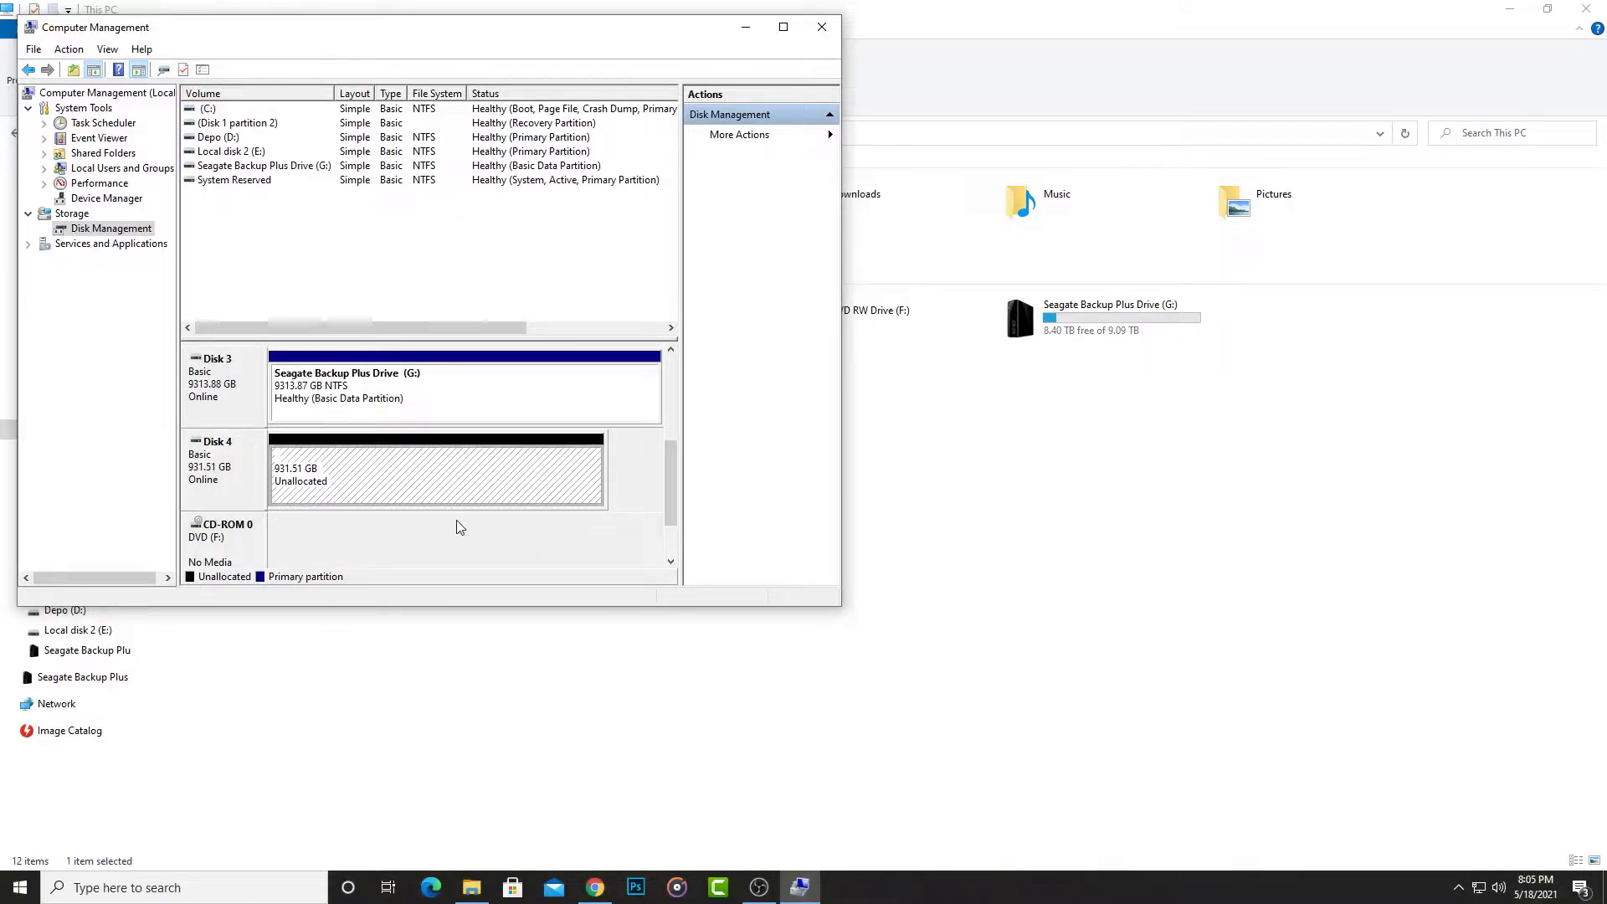
Step: Create a full-size simple volume lettered H with NTFS quick format and default allocation unit size
{"action": "right_click", "coordinate": [361, 460]}
{"action": "left_click", "coordinate": [443, 470]}
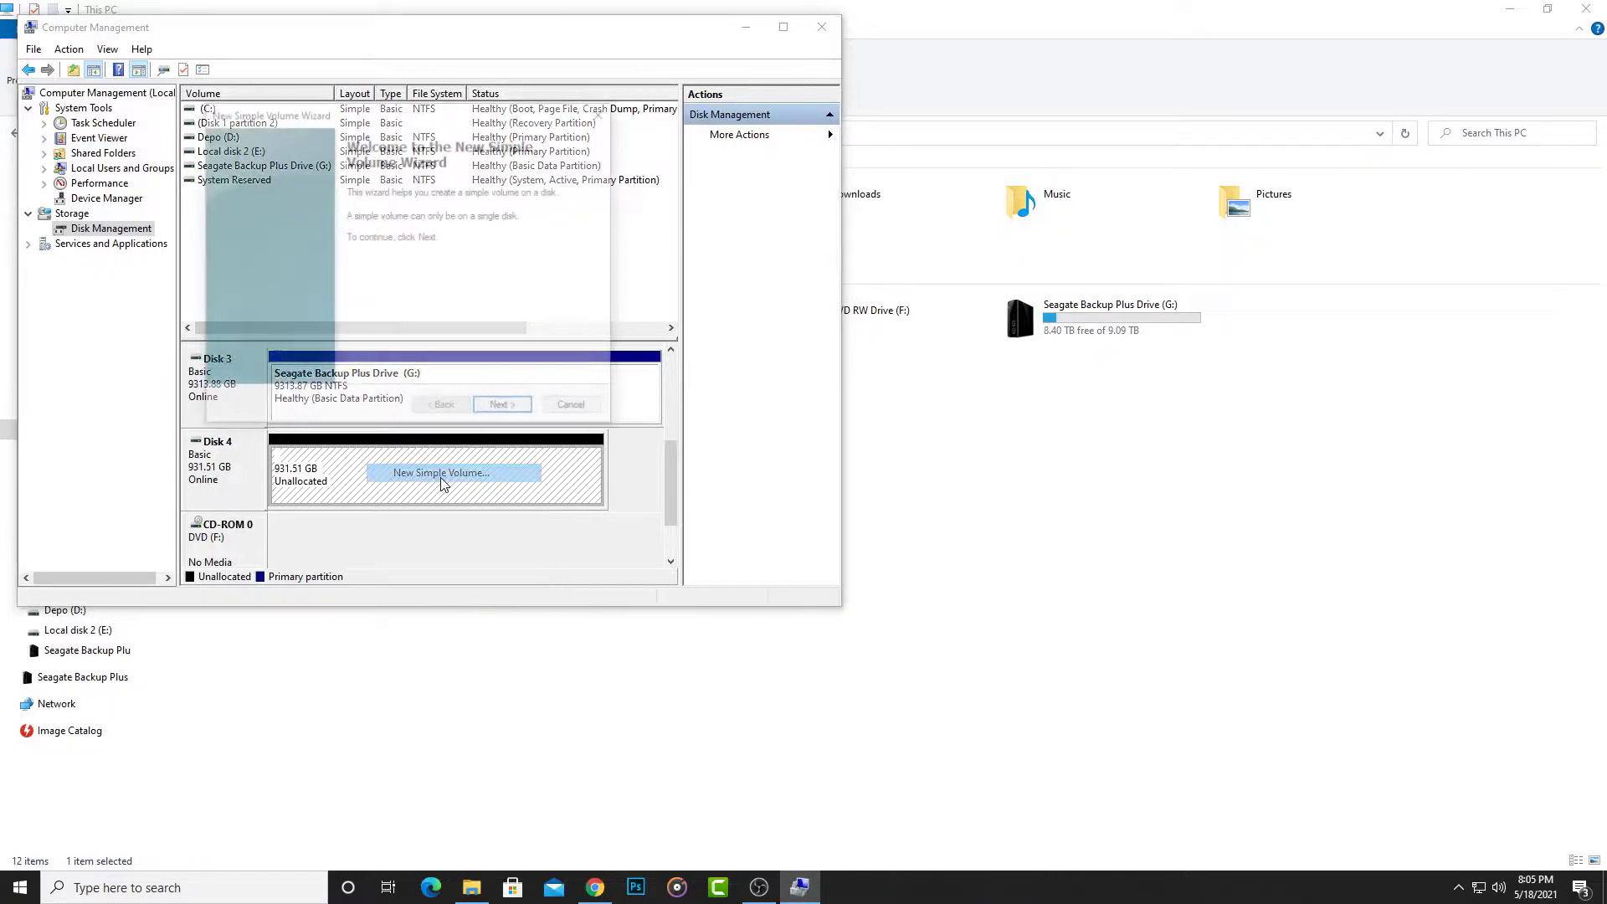
{"action": "left_click", "coordinate": [486, 409]}
{"action": "left_click", "coordinate": [489, 409]}
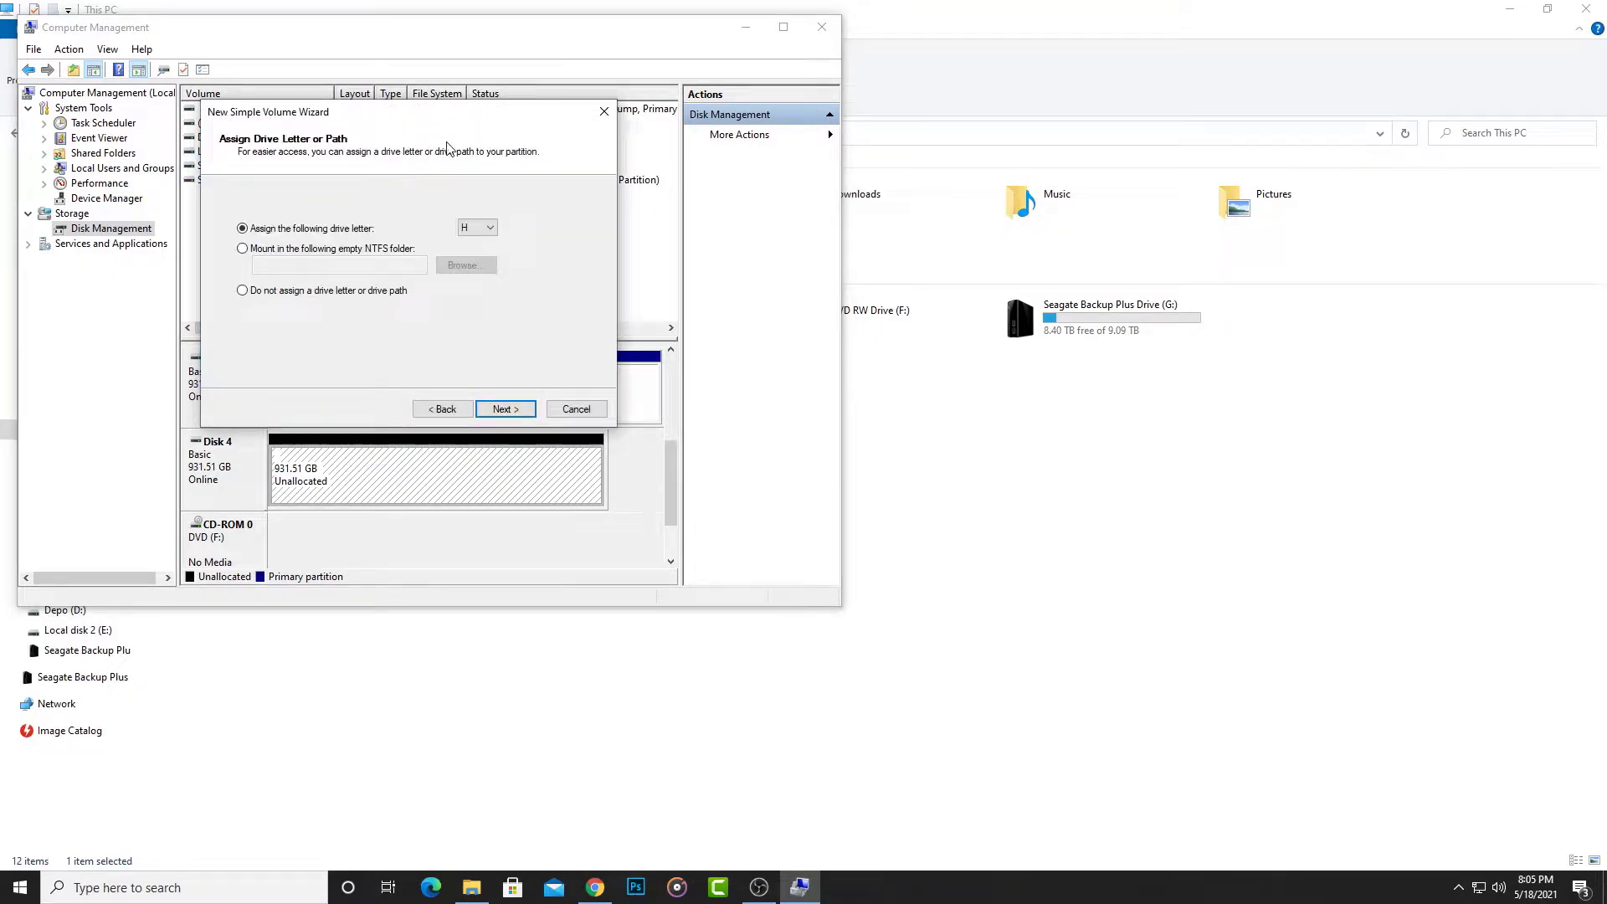
{"action": "left_click", "coordinate": [505, 409]}
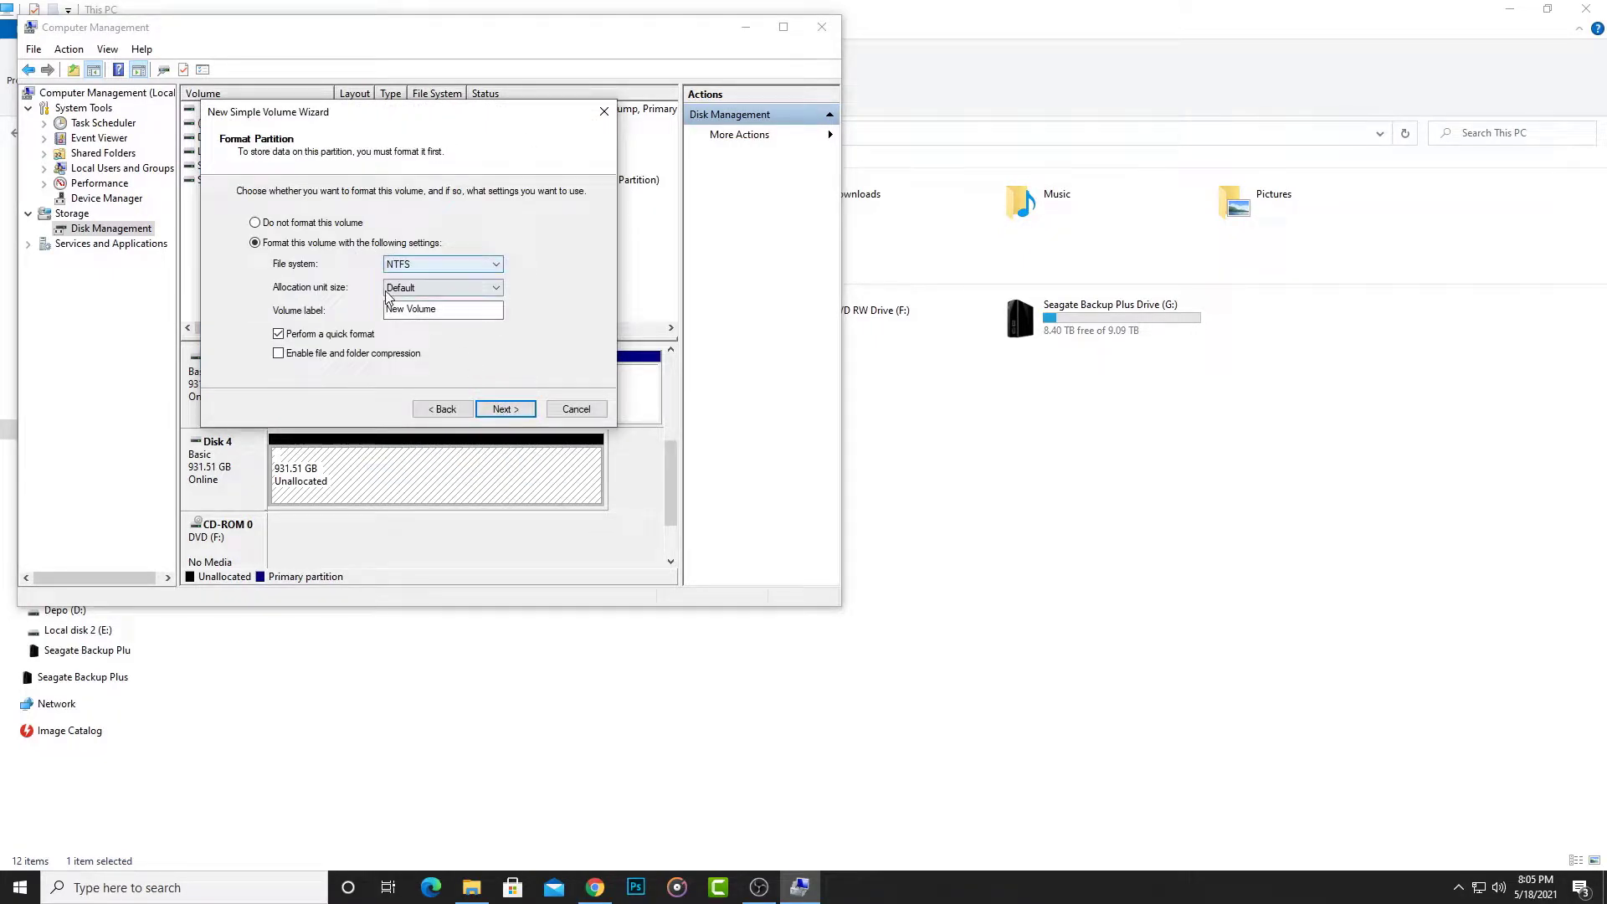
{"action": "left_click", "coordinate": [414, 288]}
{"action": "left_click", "coordinate": [410, 301]}
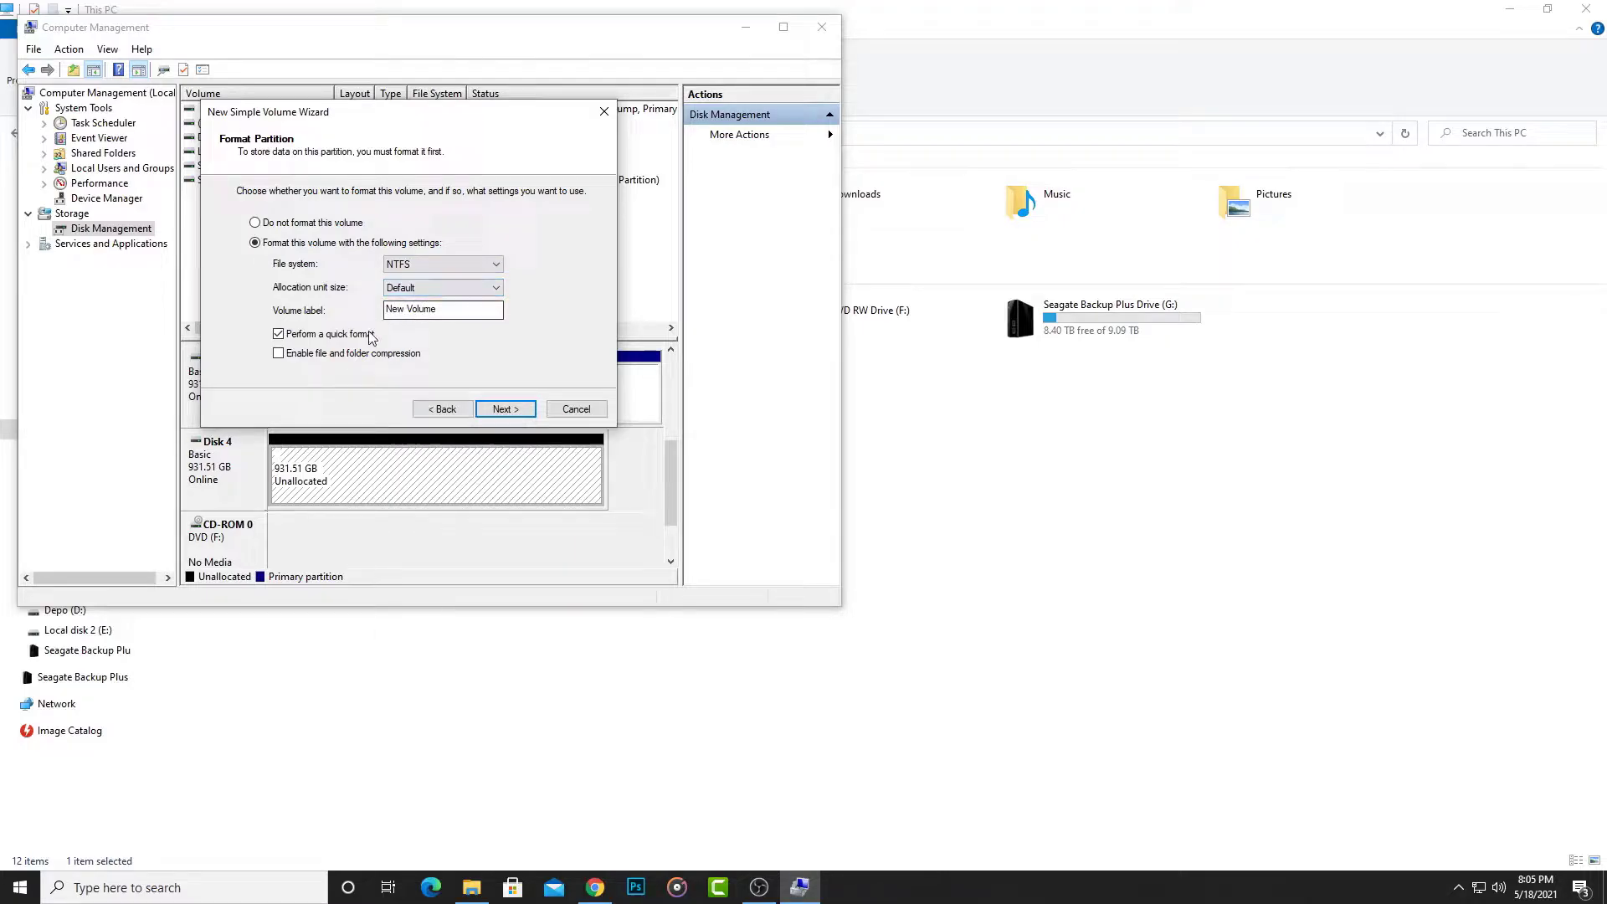
{"action": "left_click", "coordinate": [501, 408]}
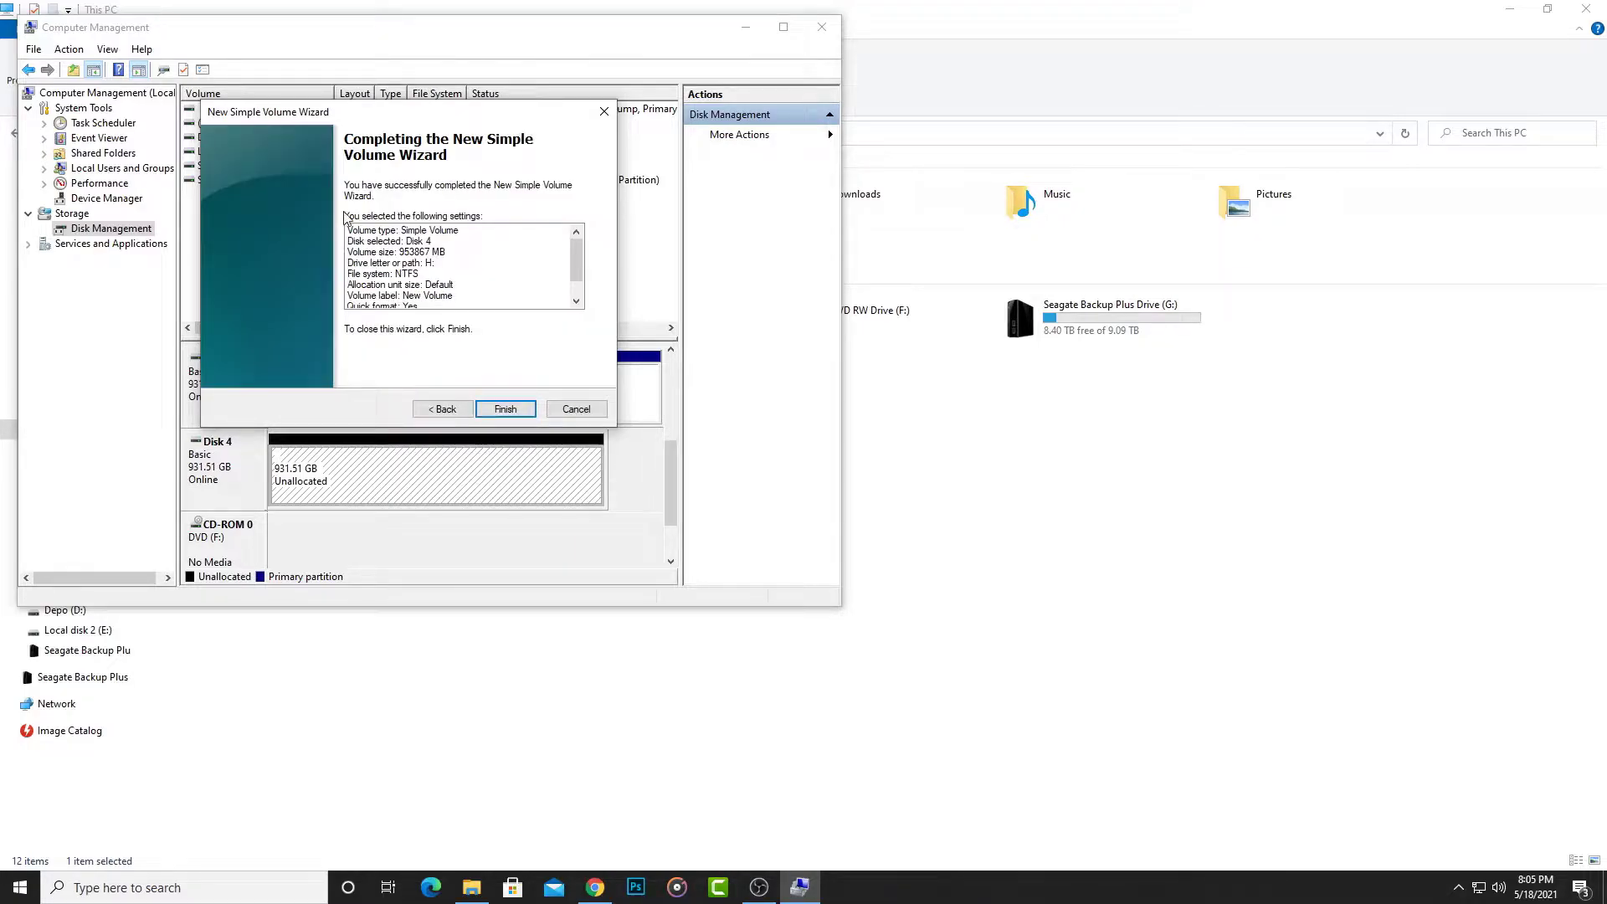
{"action": "left_click", "coordinate": [506, 408]}
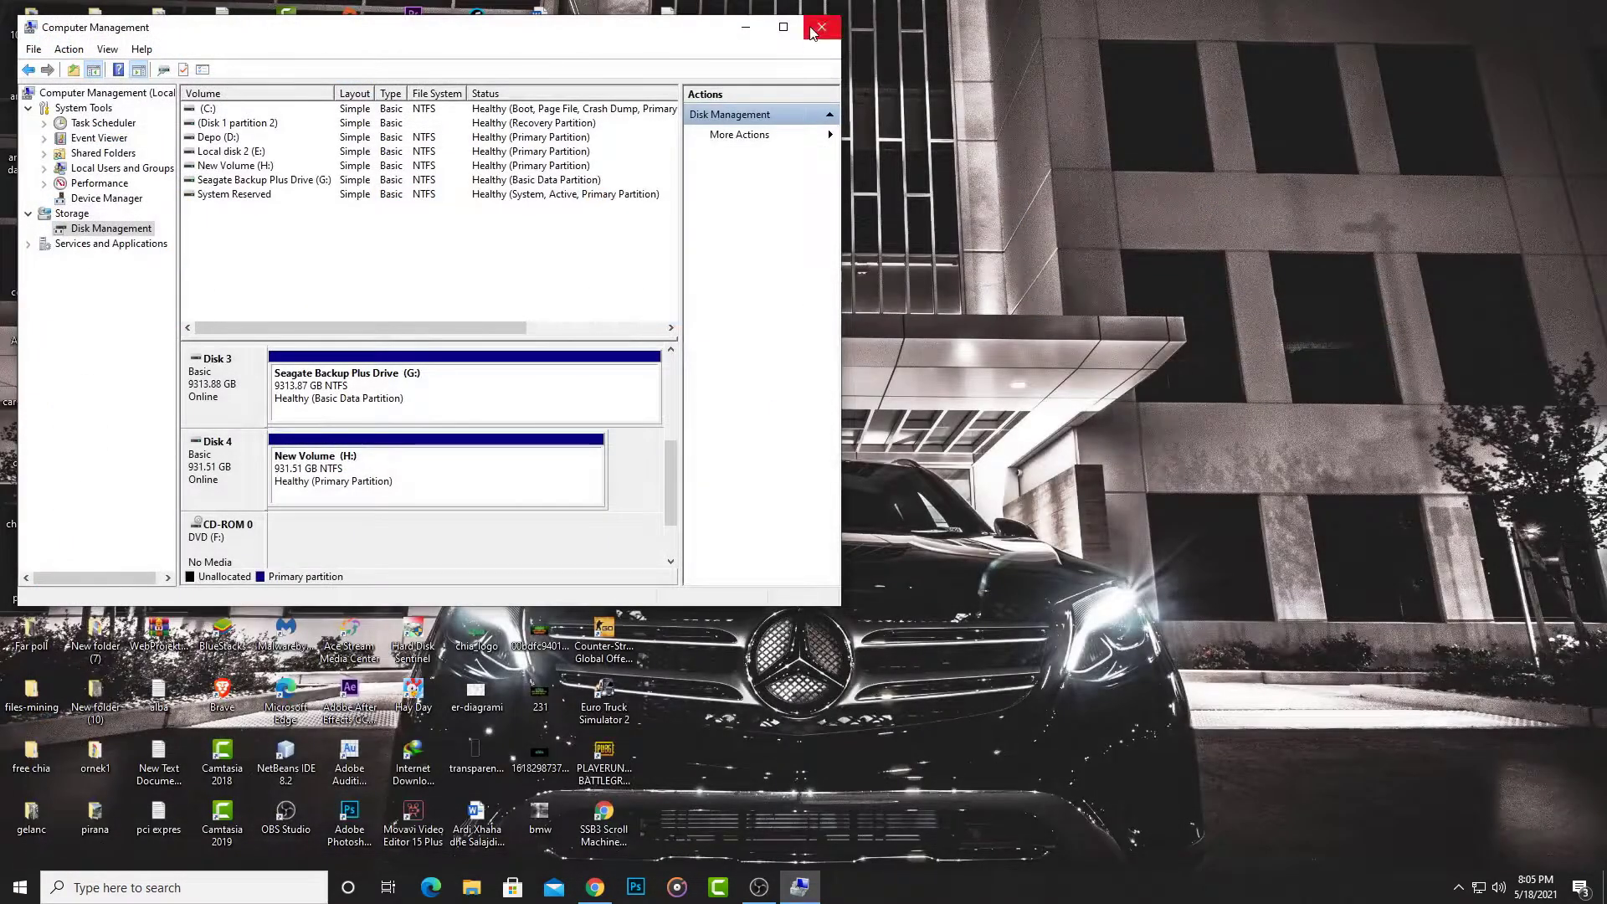
Step: Close Computer Management, launch AS SSD Benchmark, and confirm New Volume (H:) shows 931 GB free in This PC
{"action": "left_click", "coordinate": [822, 27]}
{"action": "left_click", "coordinate": [209, 887]}
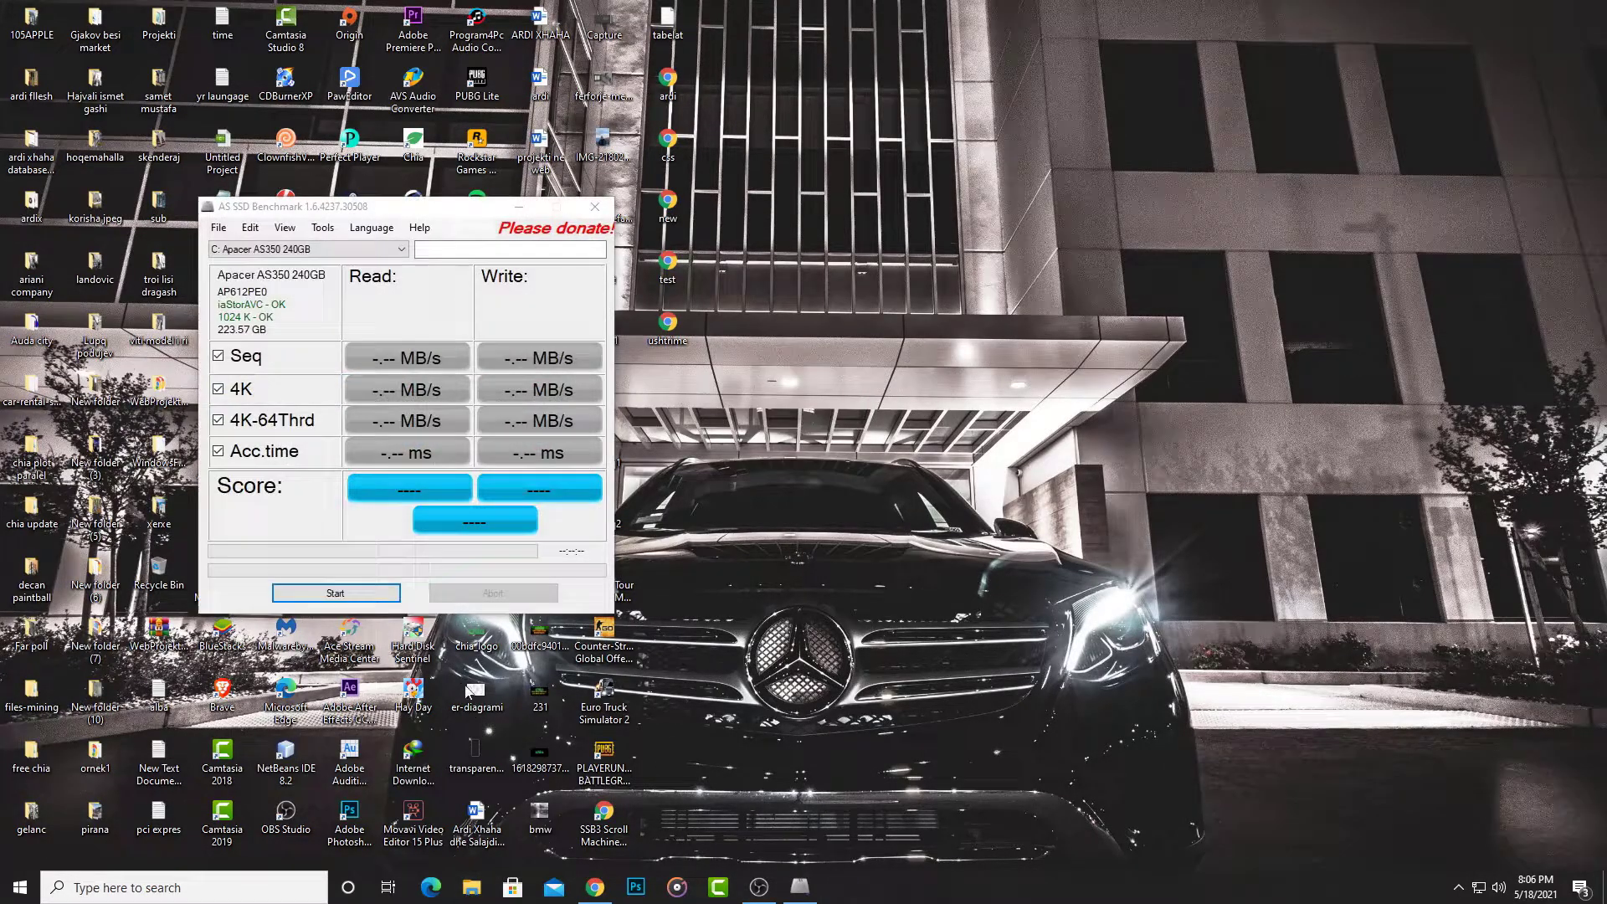
{"action": "left_click", "coordinate": [471, 887]}
{"action": "left_click", "coordinate": [122, 430]}
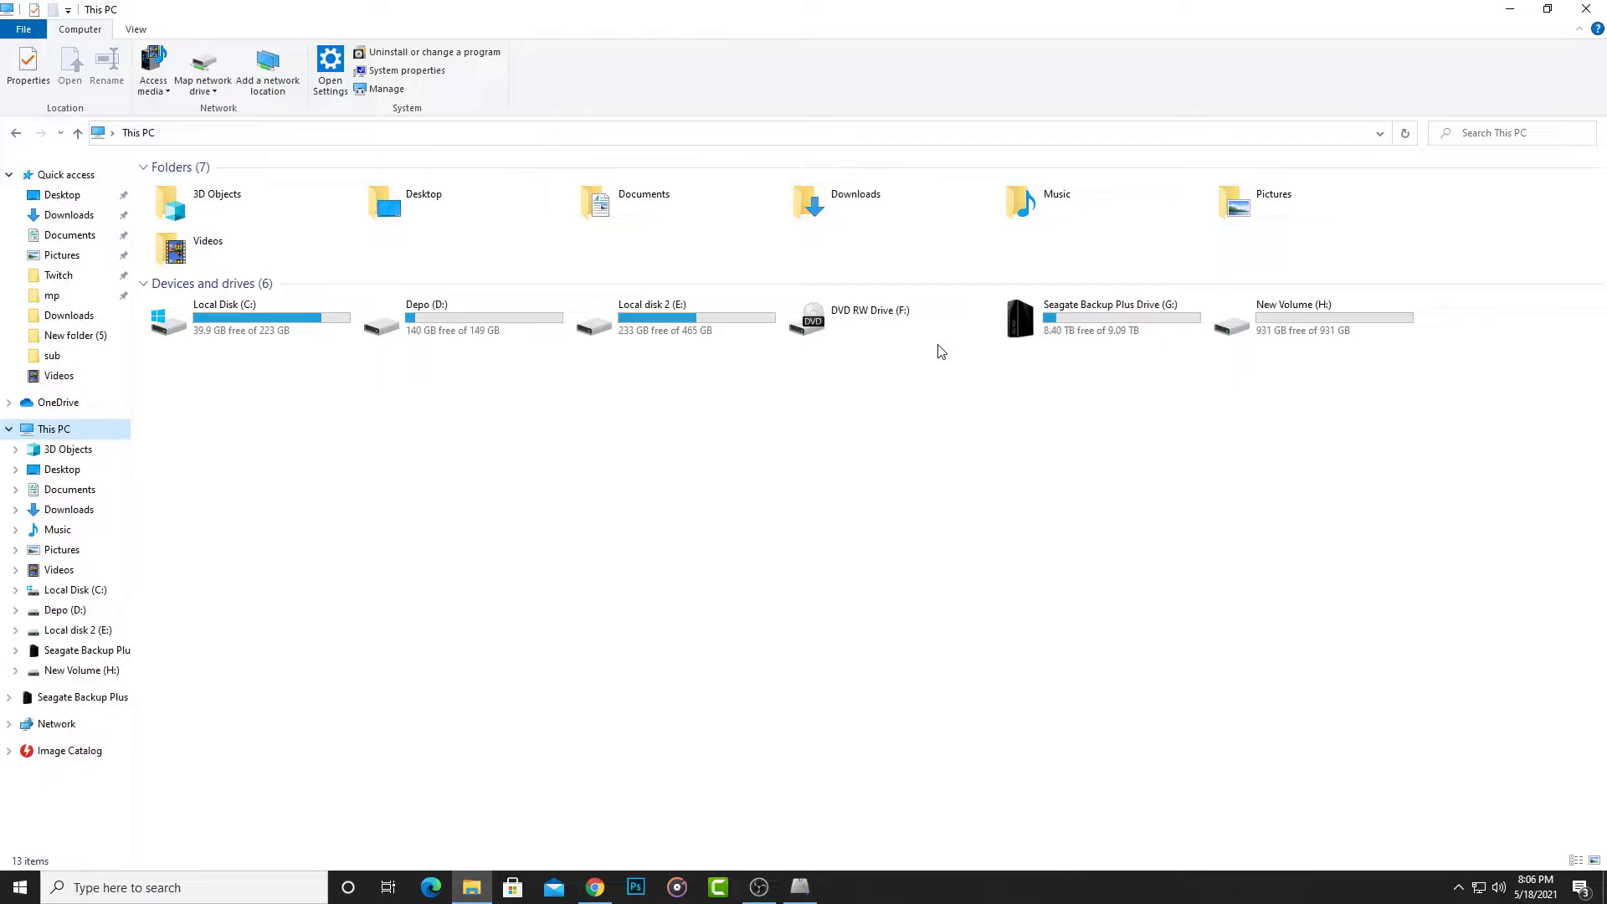
Step: Benchmark H: Samsung SSD 980 1TB in AS SSD, scoring 3069 total with 1224.07 MB/s sequential read
{"action": "left_click", "coordinate": [1586, 8]}
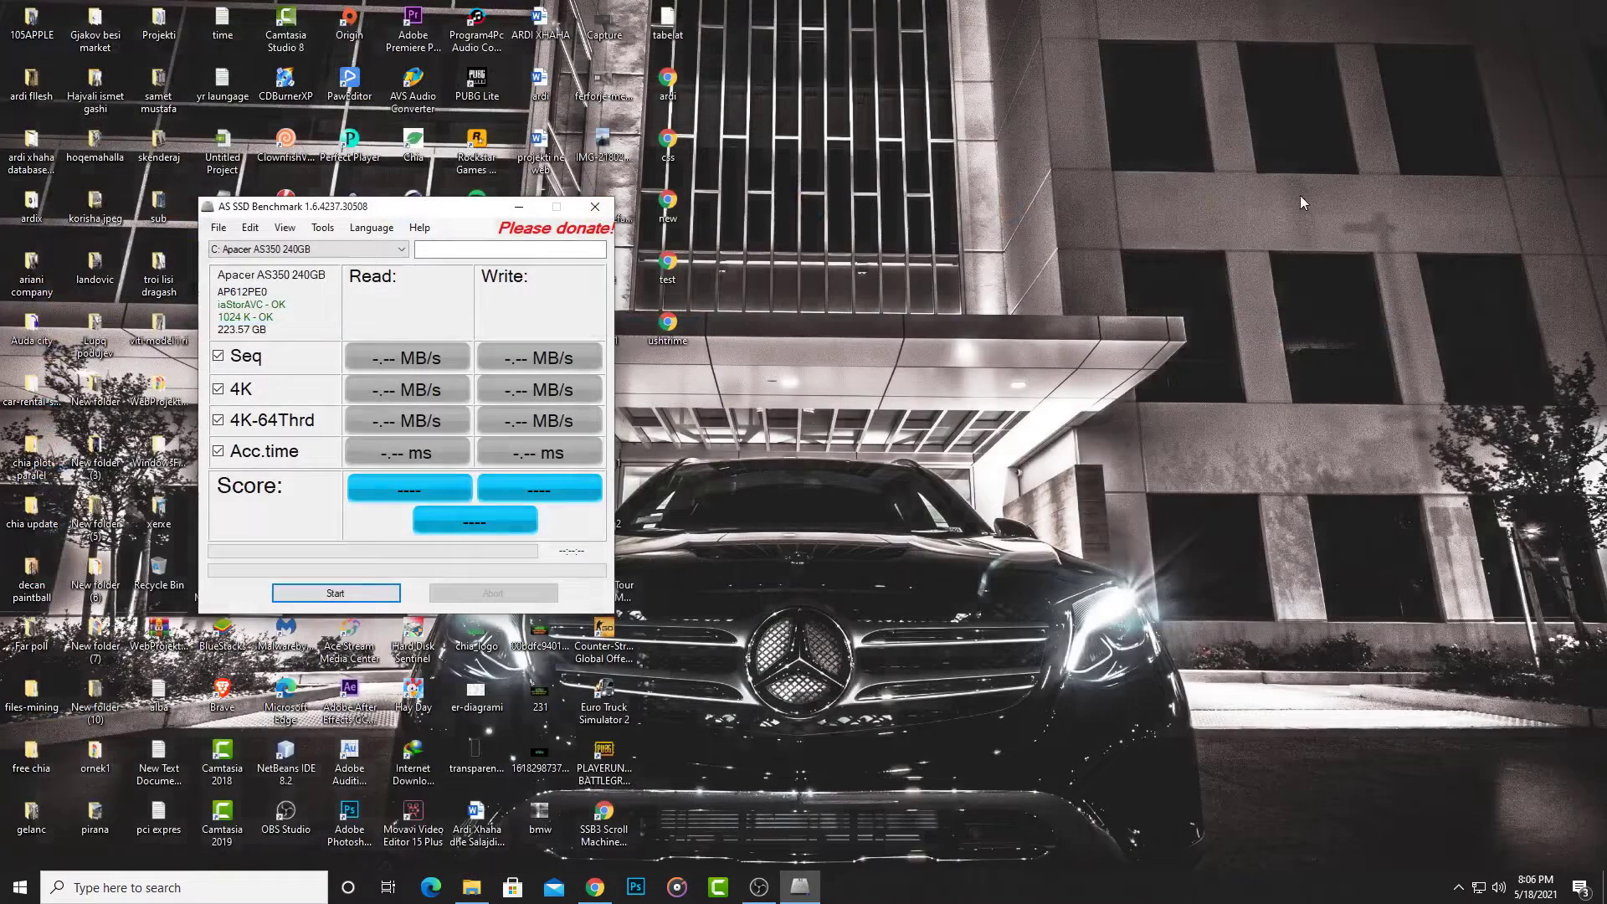
{"action": "left_click", "coordinate": [369, 253]}
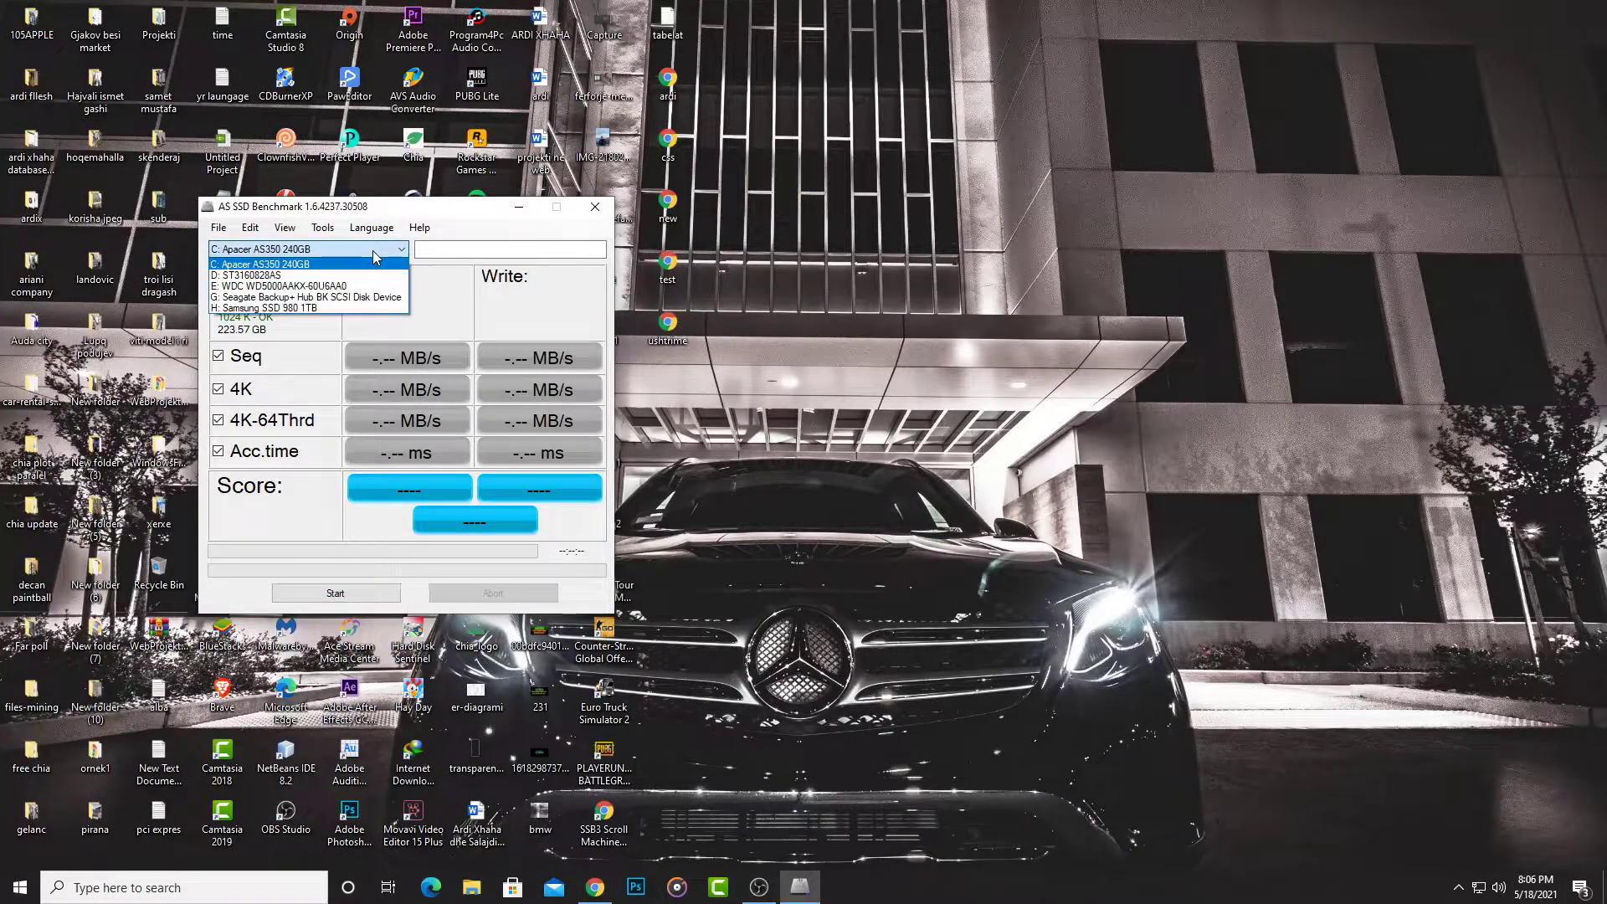
{"action": "left_click", "coordinate": [358, 308]}
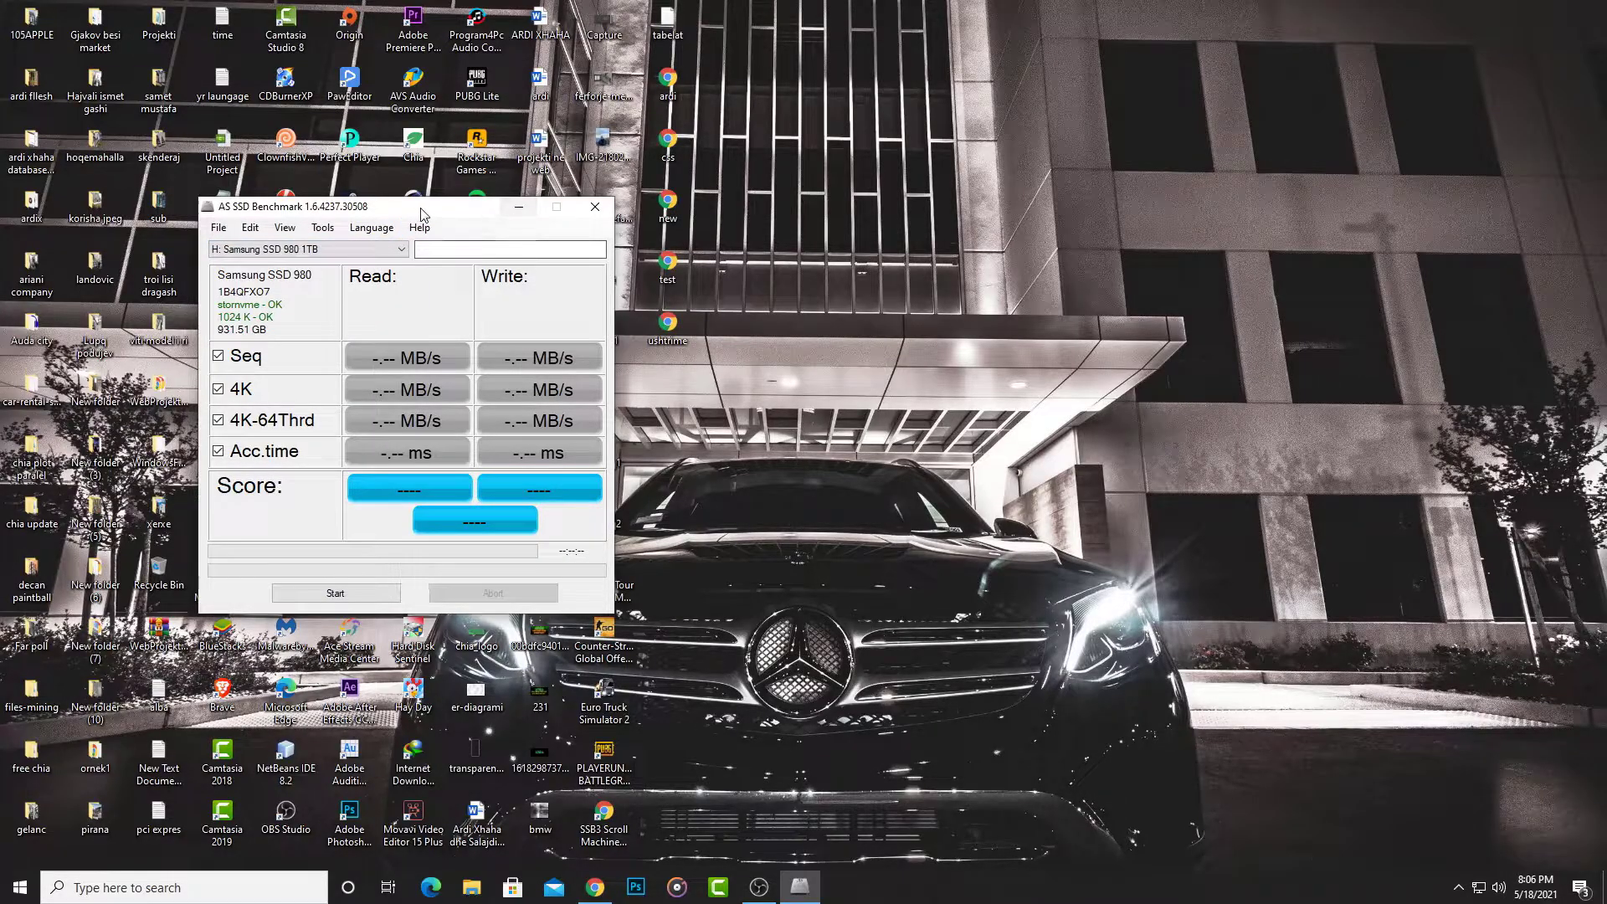
{"action": "left_click_drag", "start_coordinate": [510, 206], "coordinate": [938, 266]}
{"action": "left_click", "coordinate": [762, 652]}
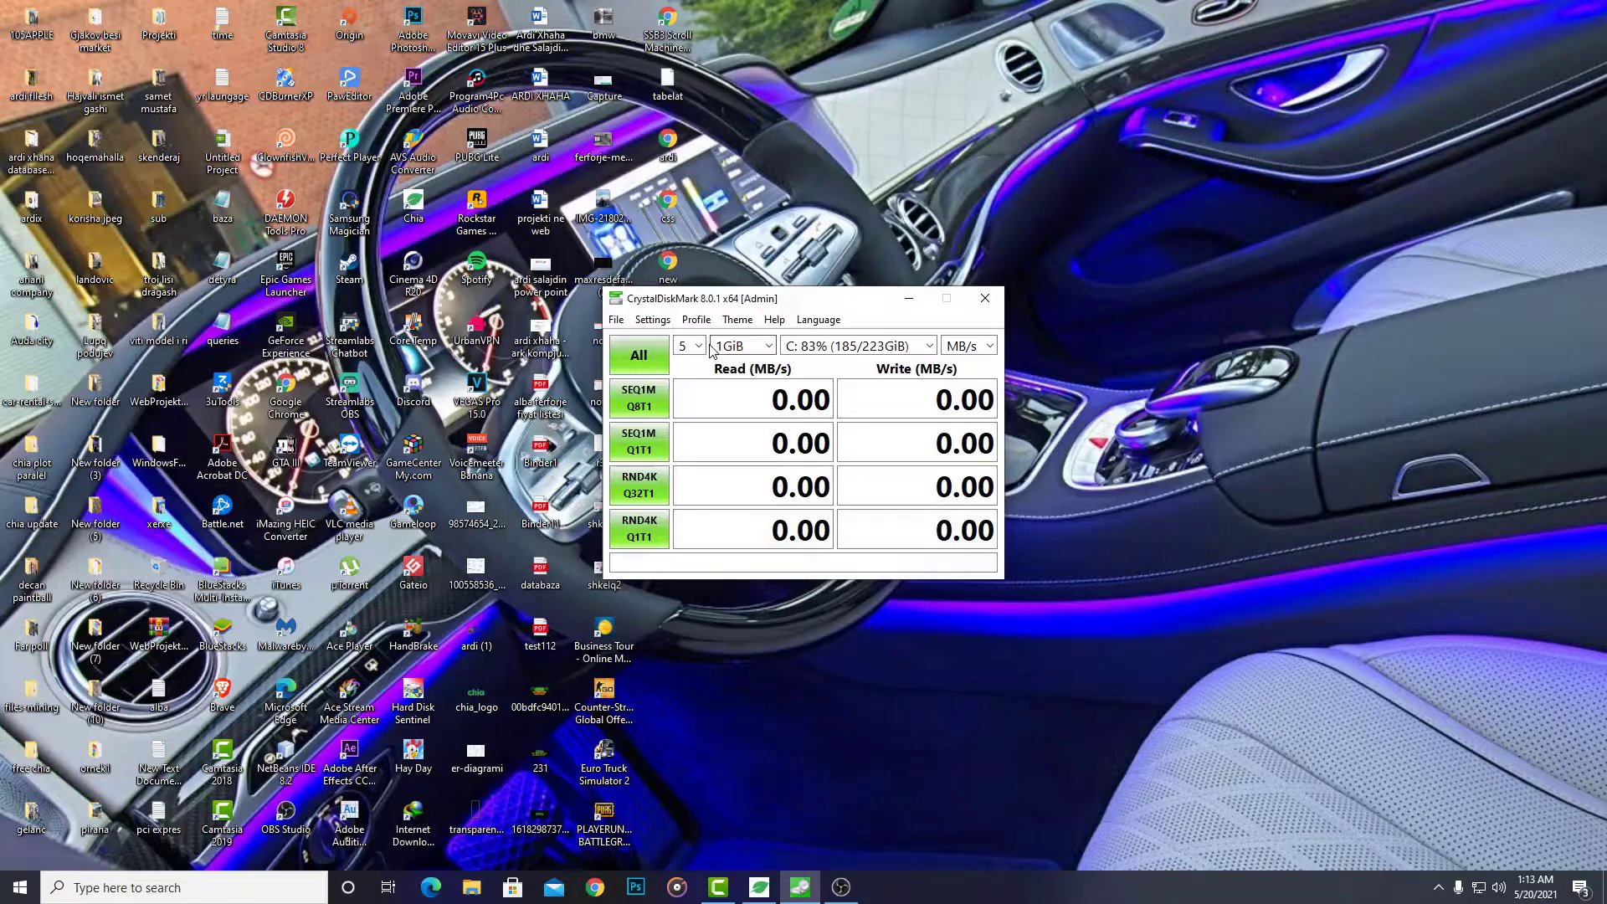
{"action": "left_click", "coordinate": [688, 345]}
Step: Run all CrystalDiskMark tests on drive H: with 1 pass of 1GiB, reaching 1501.77/1447.60 MB/s
{"action": "left_click", "coordinate": [688, 367]}
{"action": "left_click", "coordinate": [854, 345]}
{"action": "left_click", "coordinate": [837, 441]}
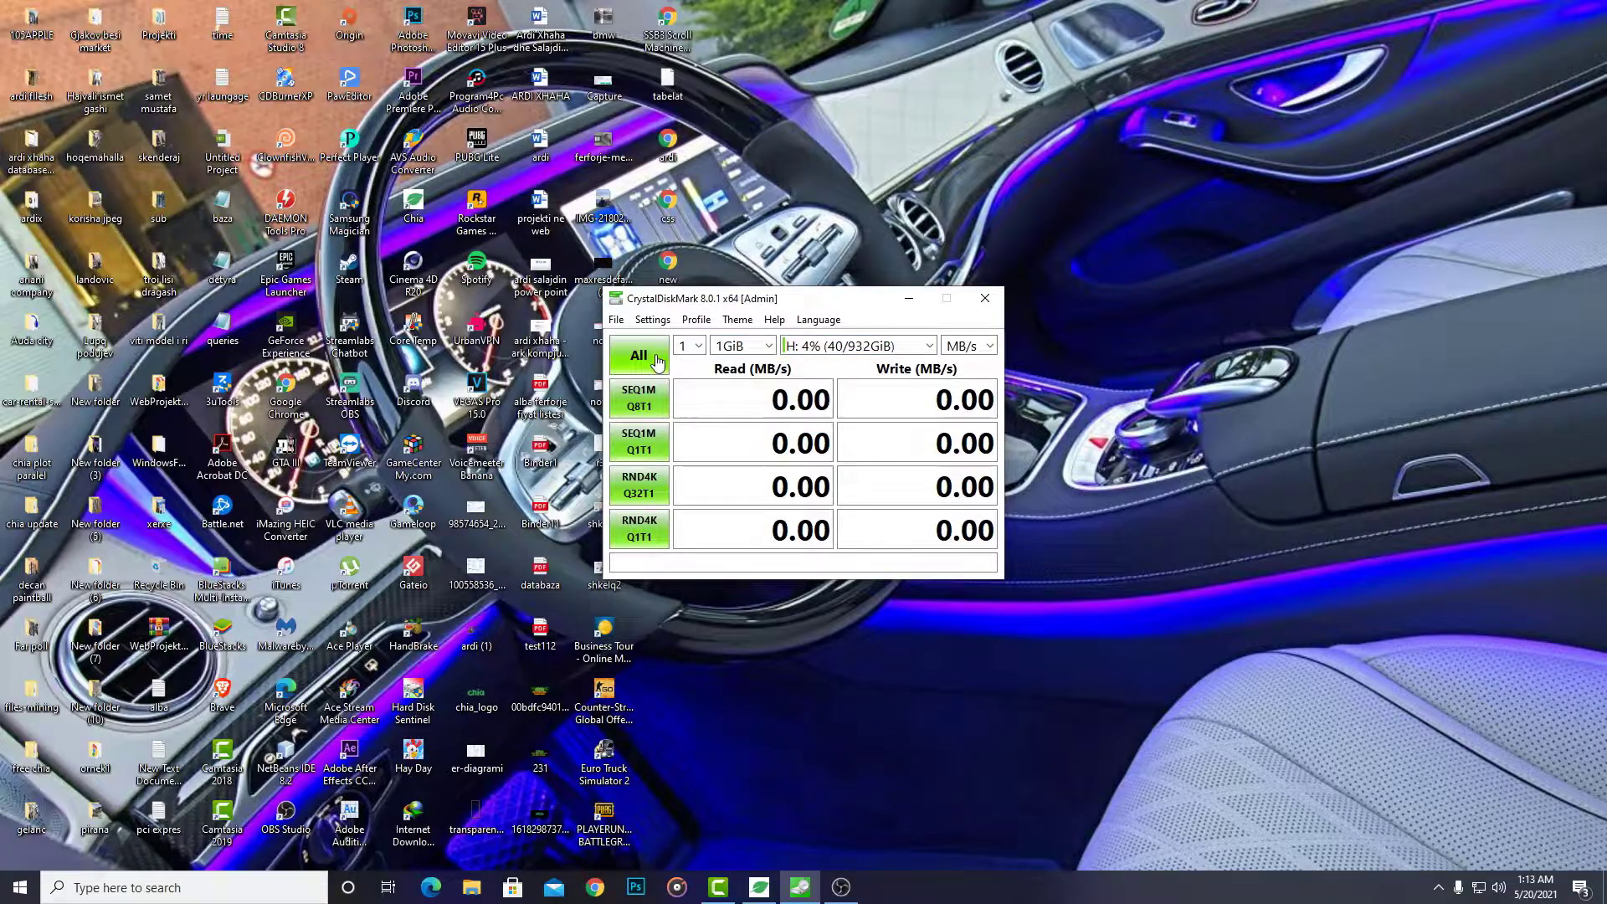
{"action": "left_click", "coordinate": [639, 355]}
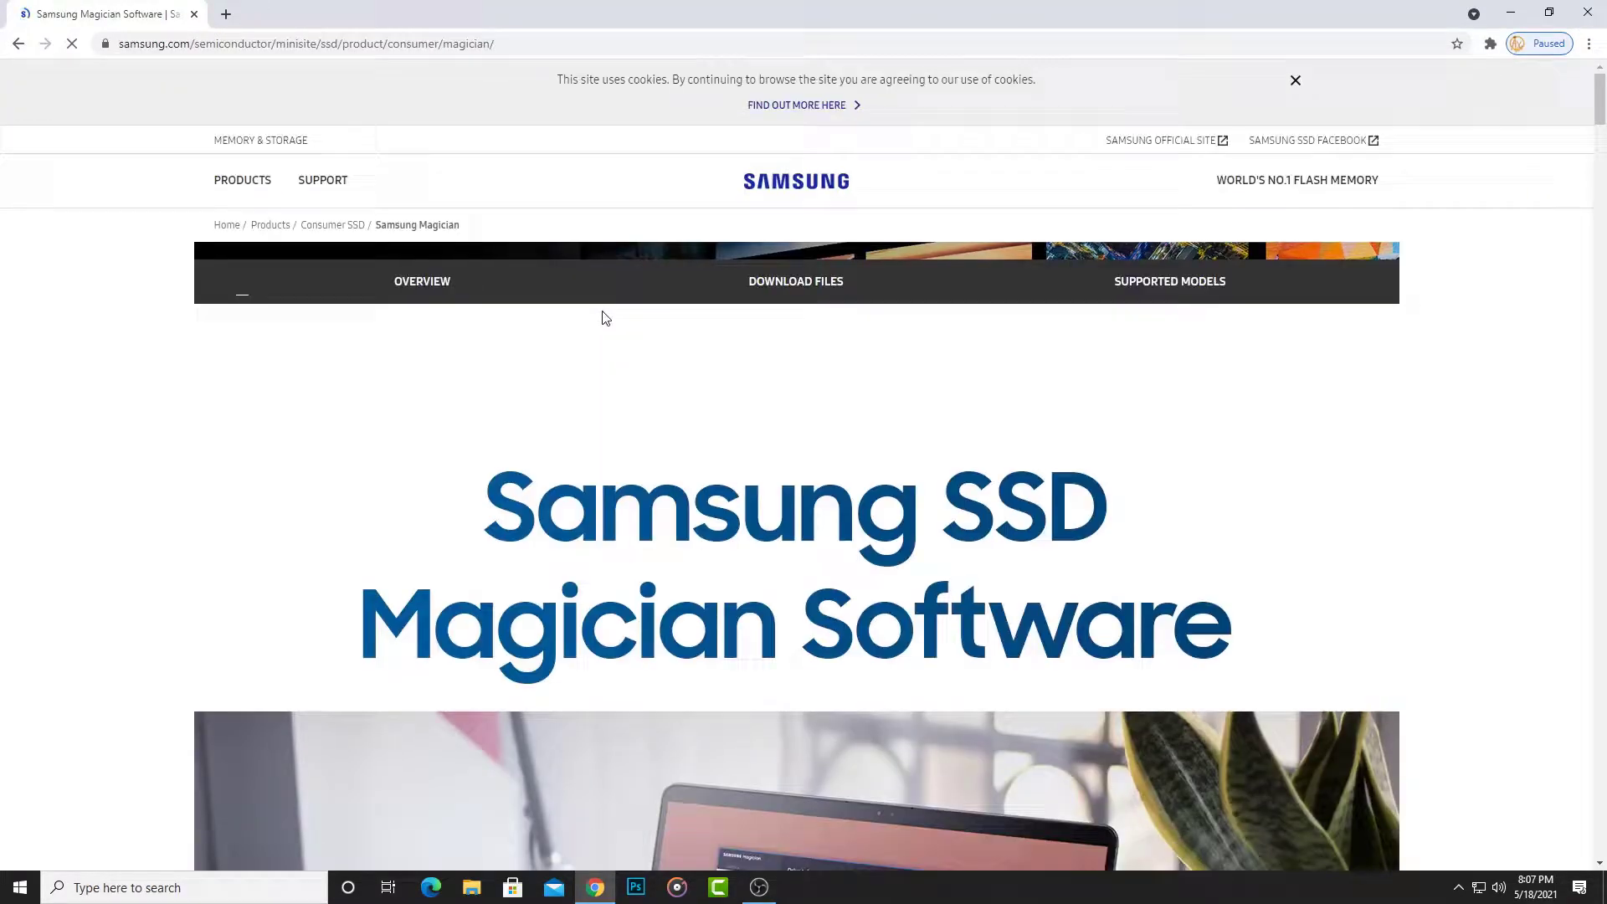
Step: Open the 980 product page in the background and download the Samsung Magician Software zip
{"action": "scroll", "coordinate": [603, 317], "scroll_direction": "down", "scroll_amount": 20}
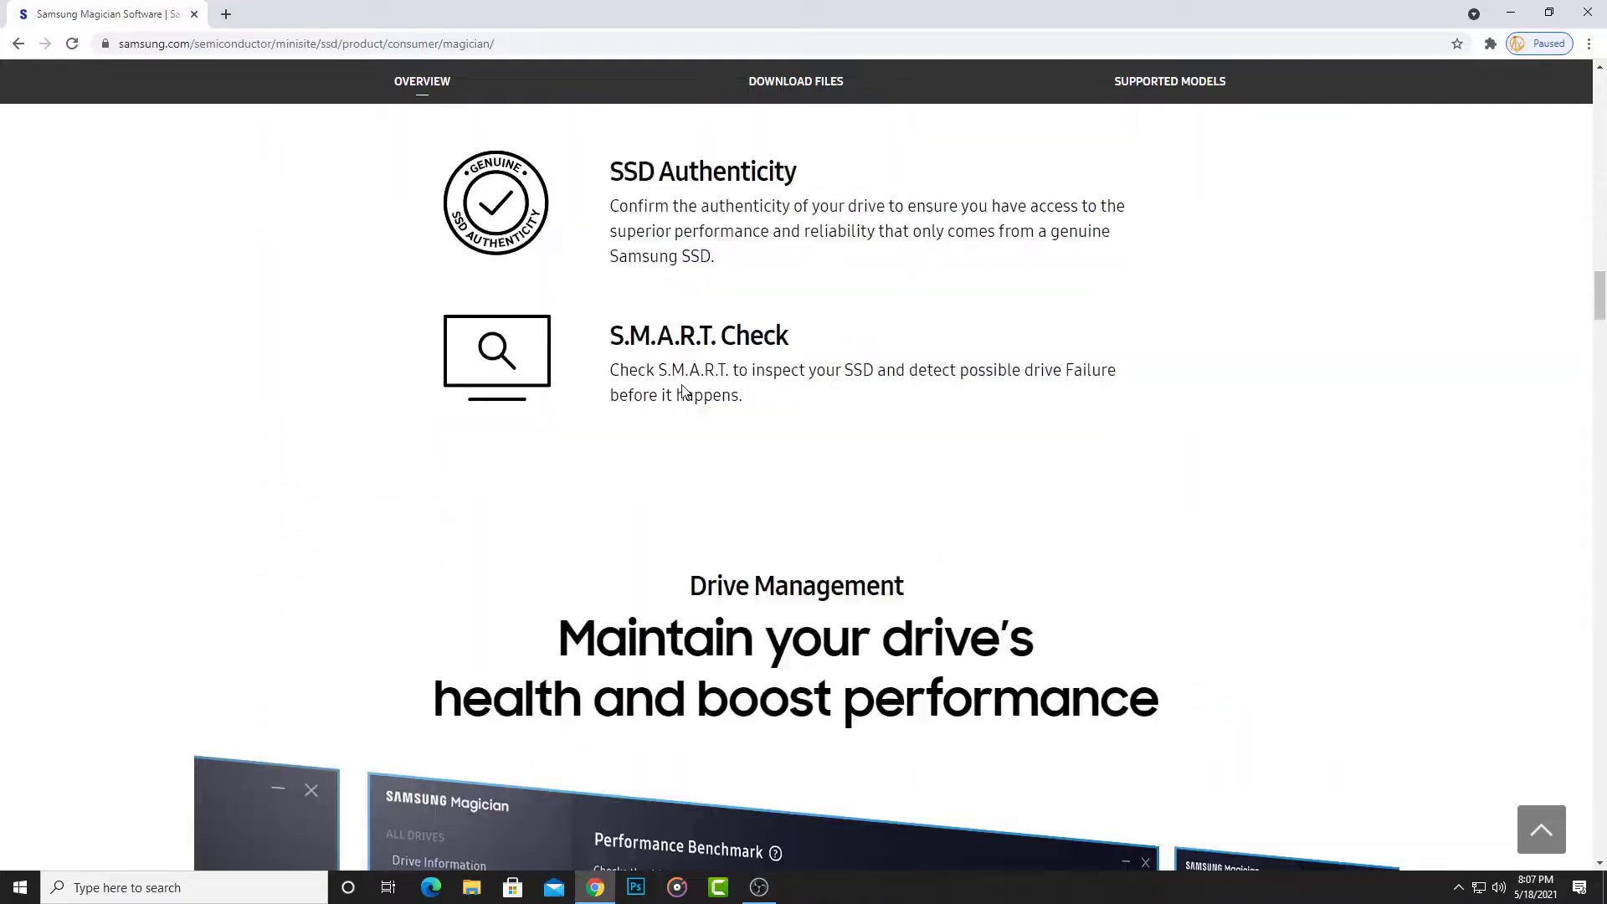
{"action": "scroll", "coordinate": [683, 389], "scroll_direction": "down", "scroll_amount": 20}
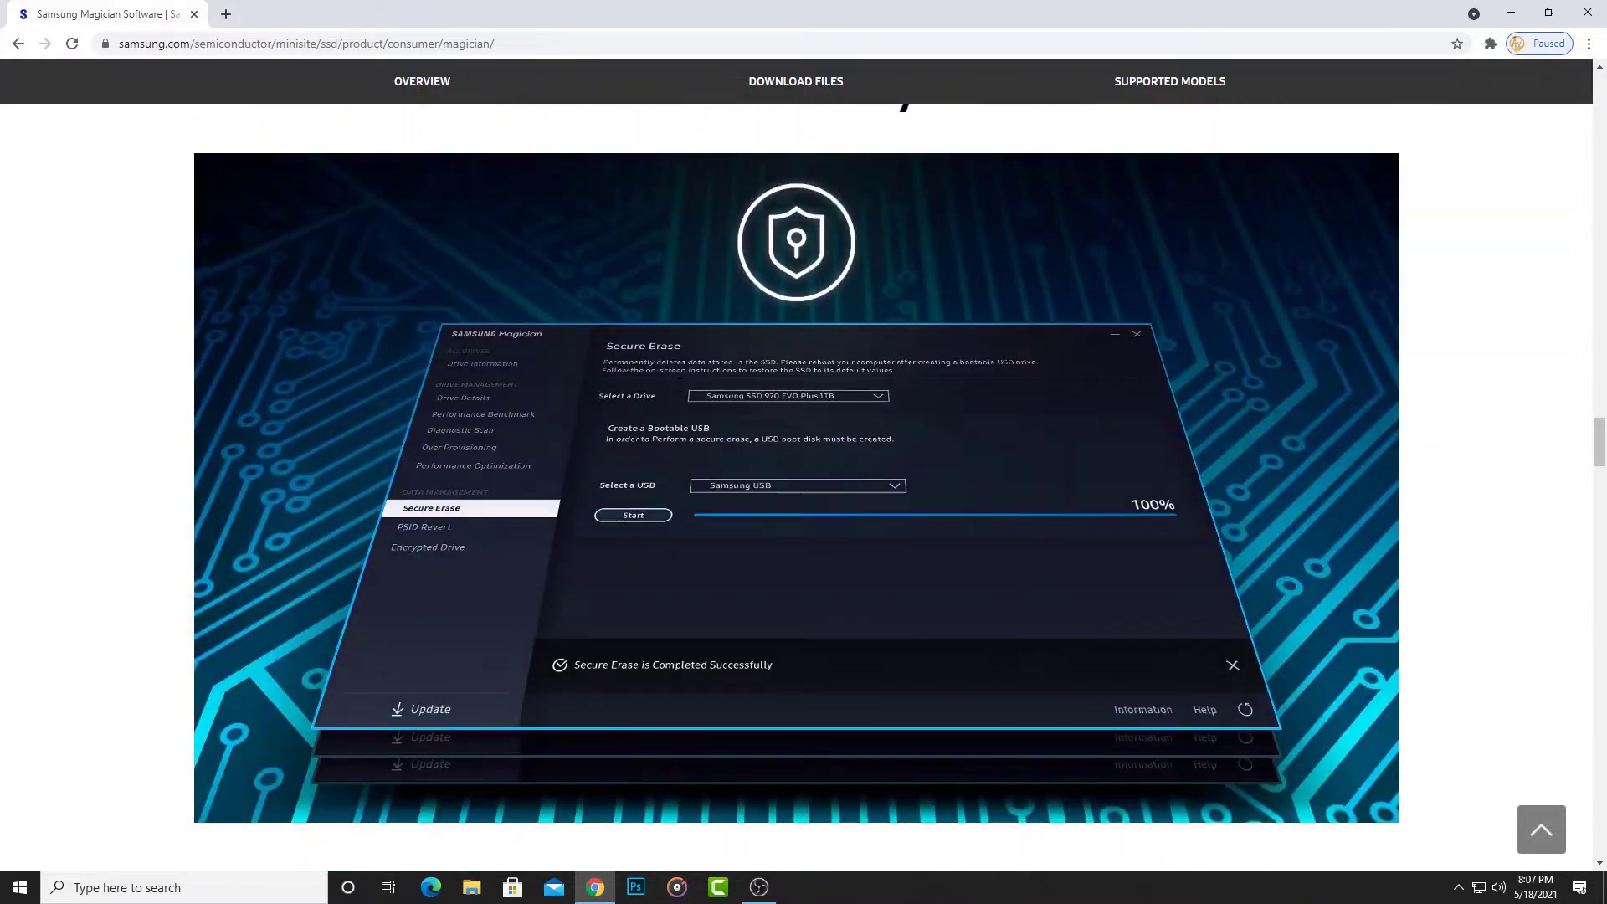
{"action": "scroll", "coordinate": [680, 385], "scroll_direction": "down", "scroll_amount": 20}
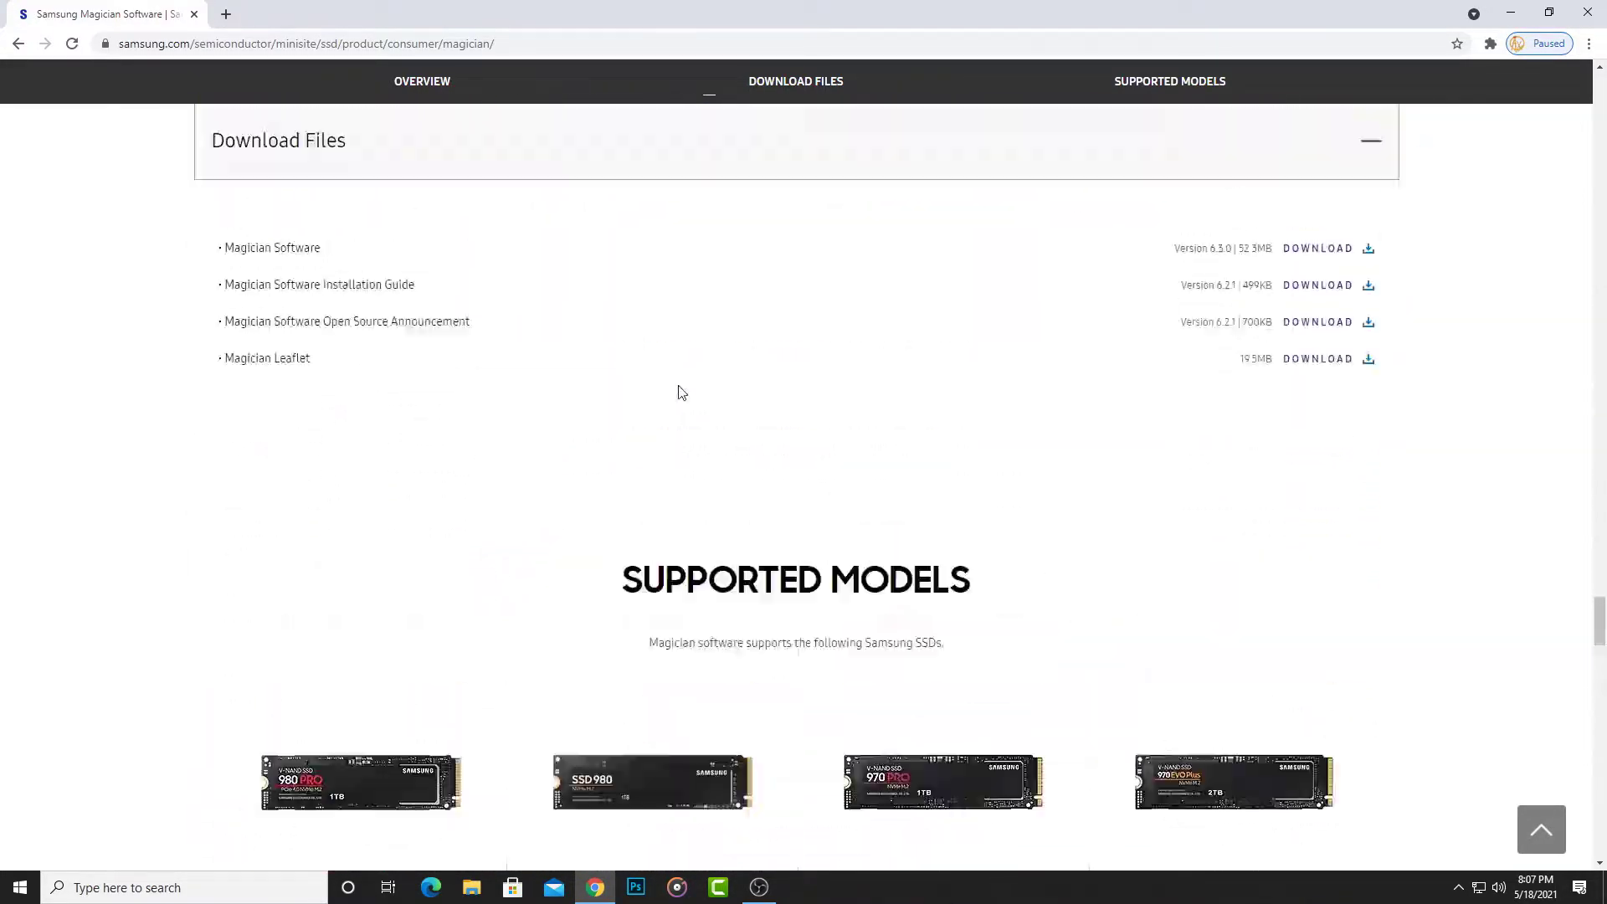
{"action": "scroll", "coordinate": [682, 393], "scroll_direction": "down", "scroll_amount": 6}
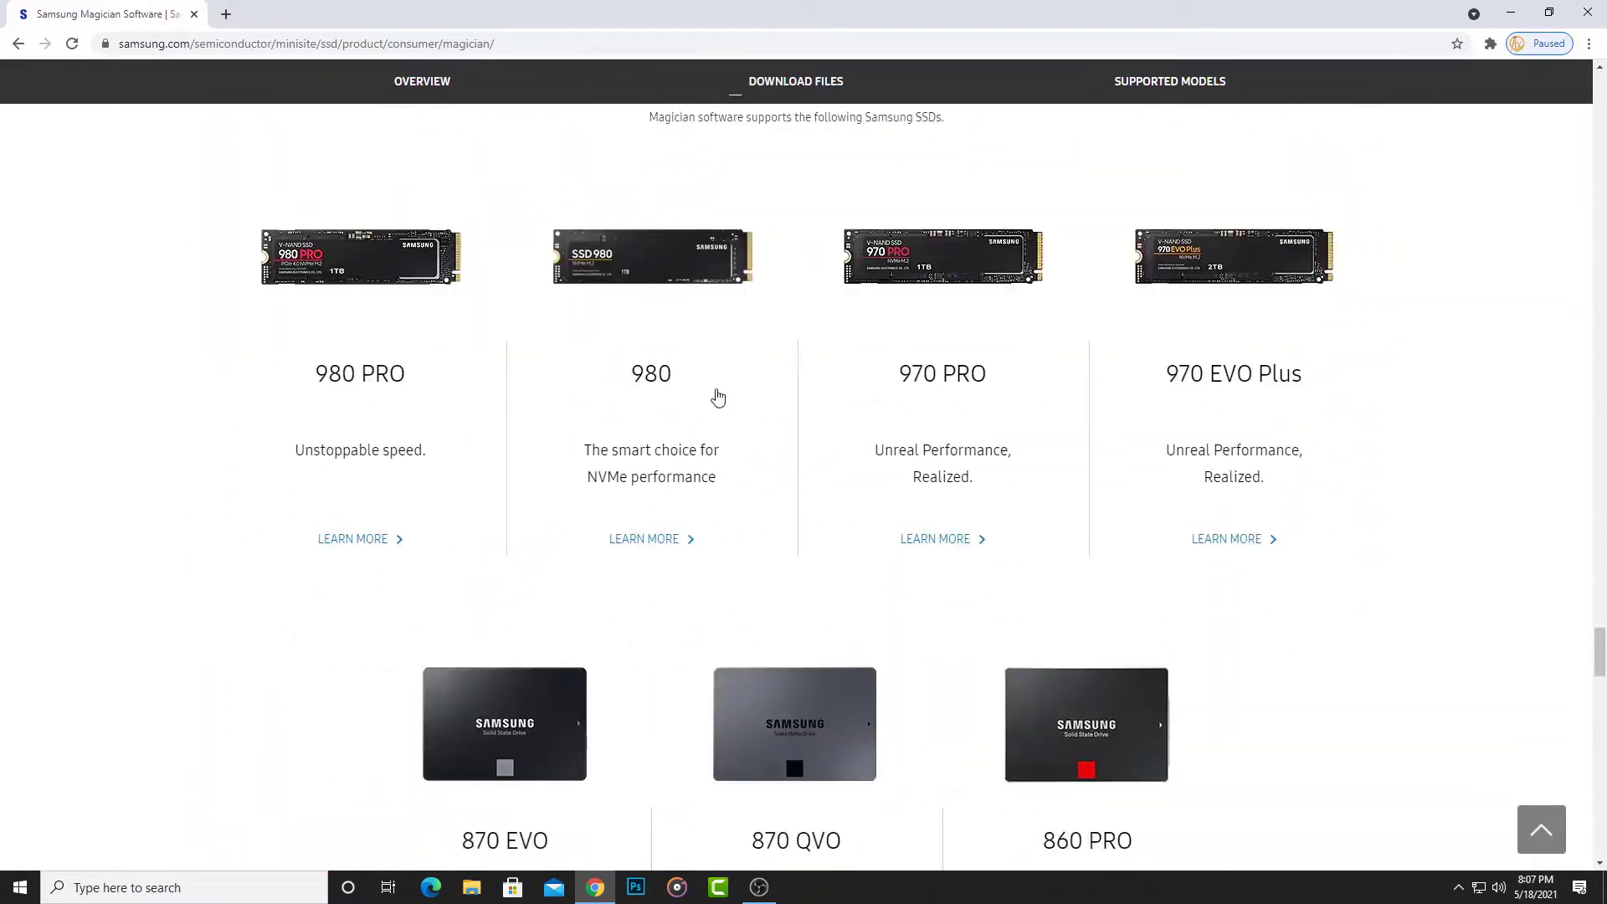
{"action": "middle_click", "coordinate": [656, 538]}
{"action": "scroll", "coordinate": [664, 505], "scroll_direction": "up", "scroll_amount": 7}
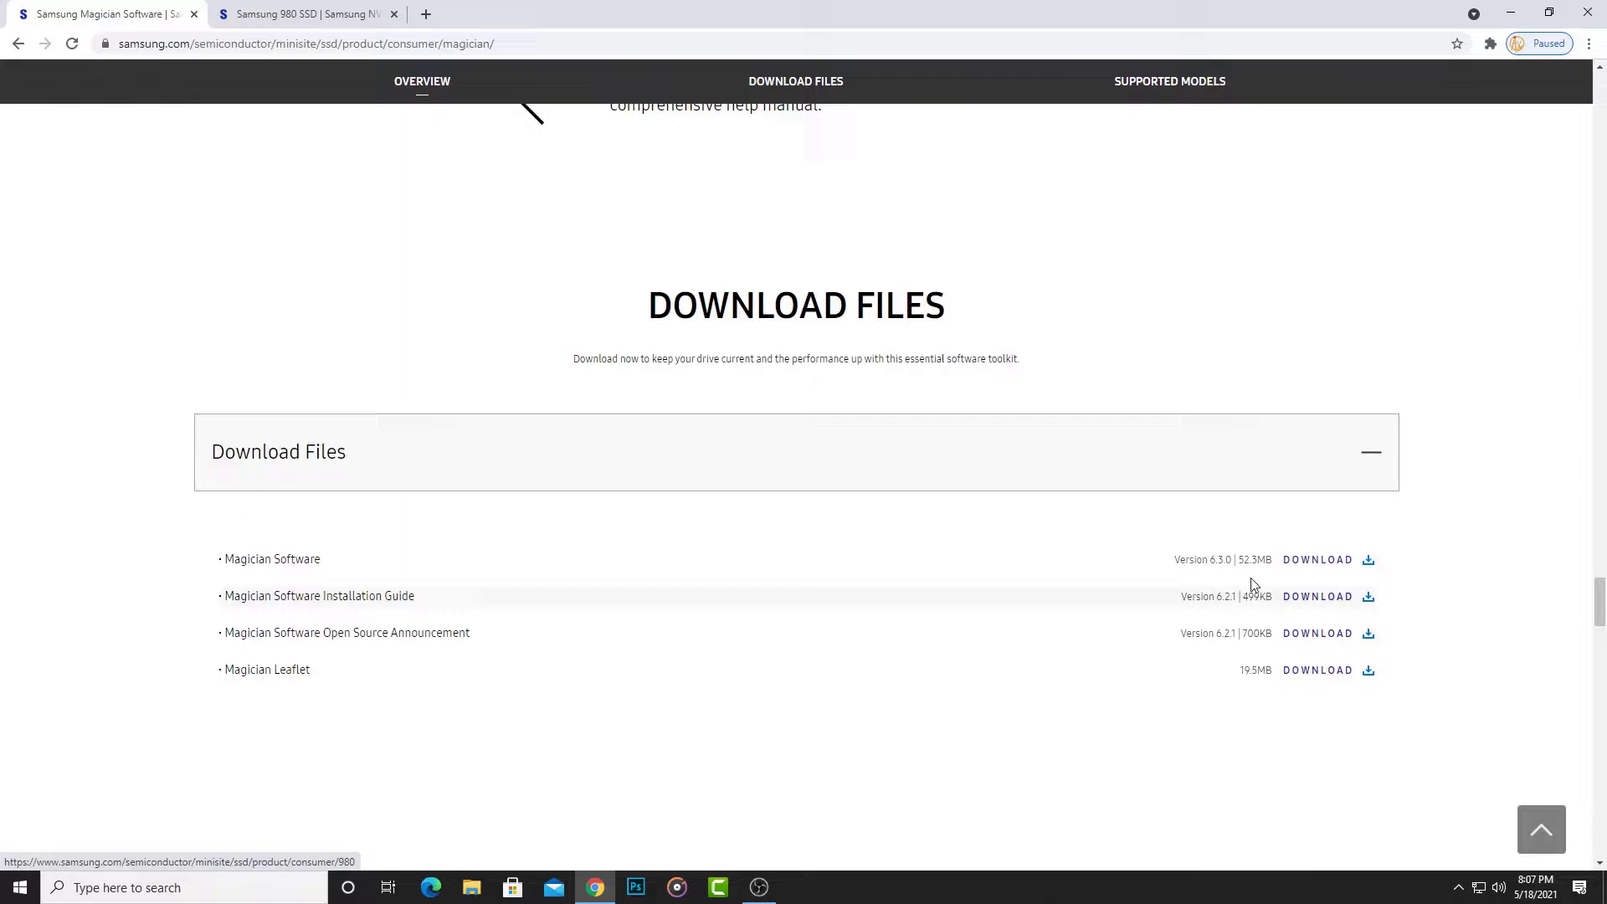
{"action": "left_click", "coordinate": [1302, 571]}
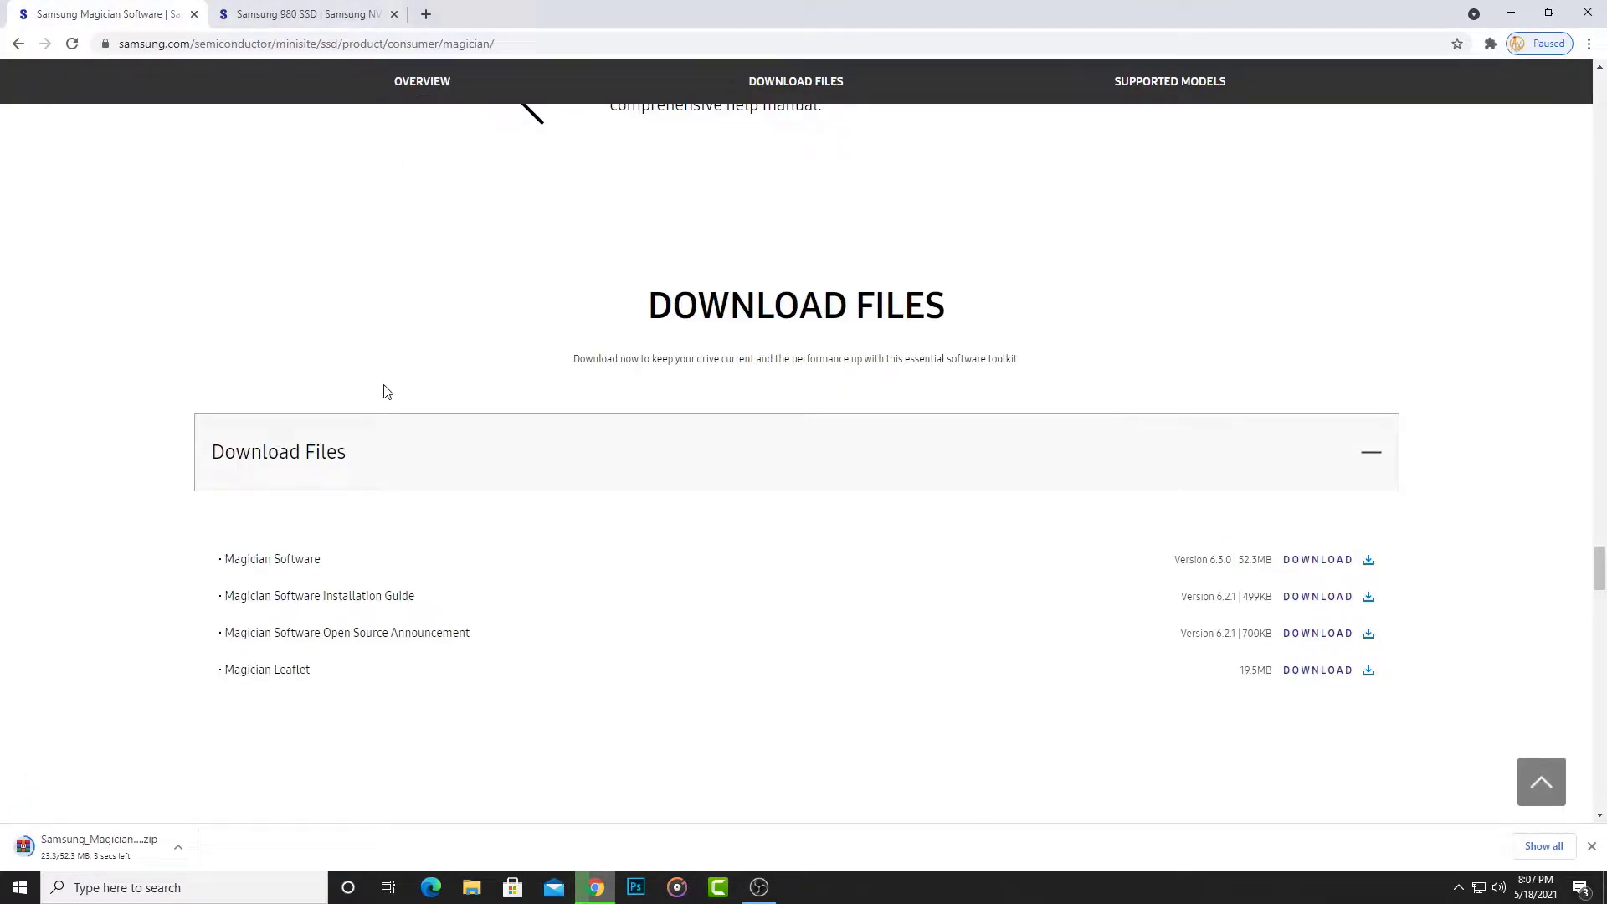
Step: Check the 980's rated 3,500/3,000 MB/s read/write speeds on its product page
{"action": "left_click", "coordinate": [312, 13]}
{"action": "scroll", "coordinate": [542, 589], "scroll_direction": "down", "scroll_amount": 15}
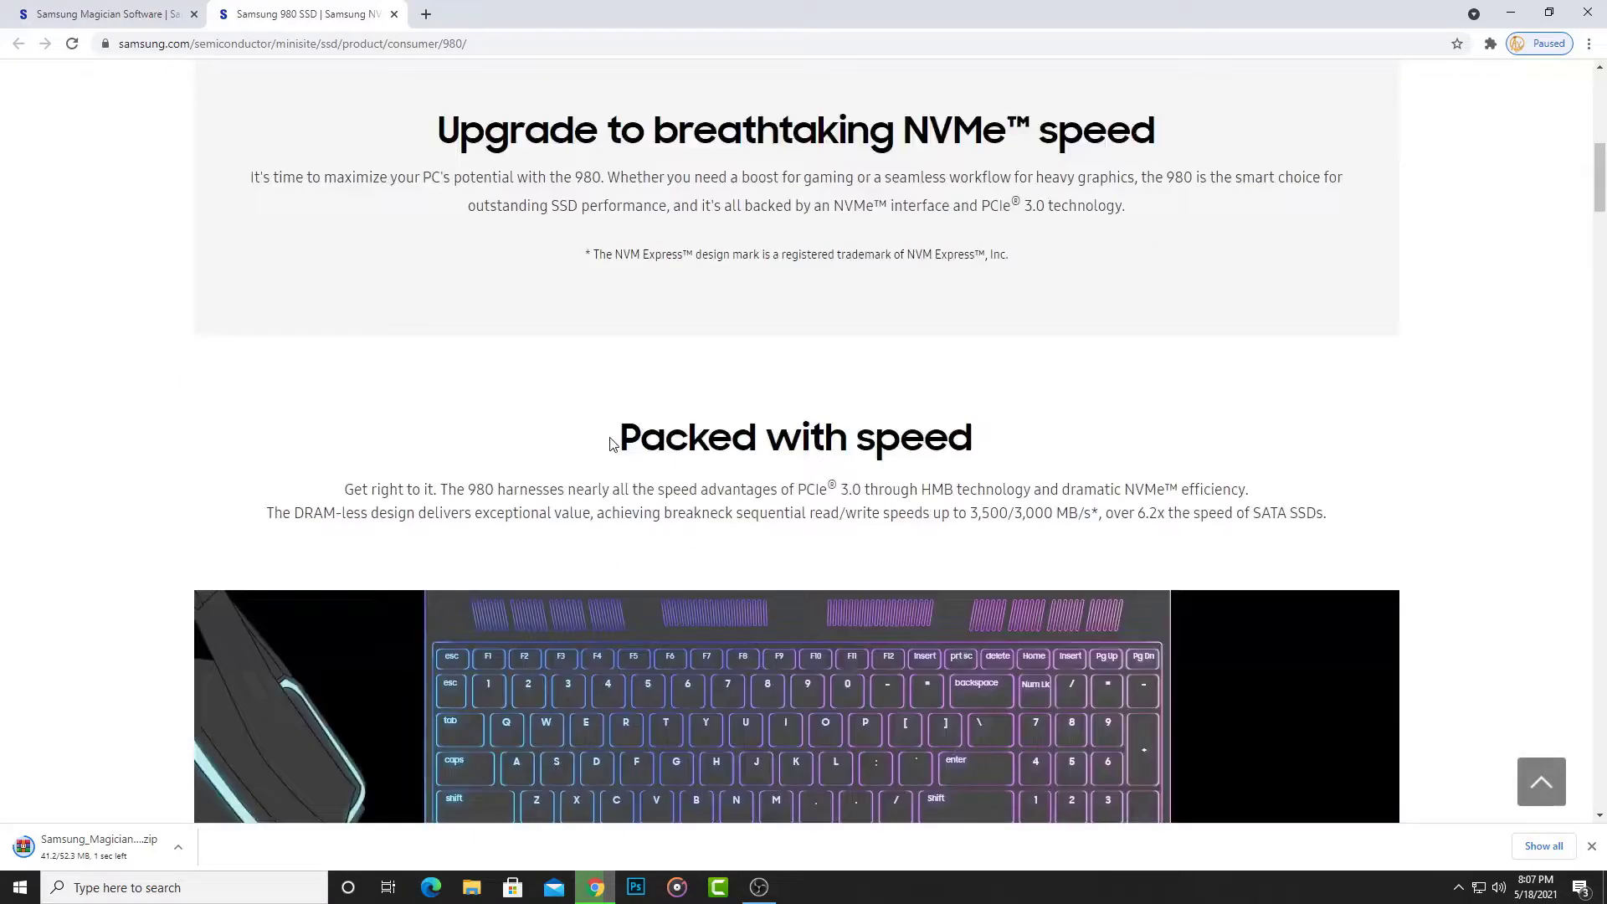
{"action": "left_click_drag", "start_coordinate": [975, 324], "coordinate": [1056, 325]}
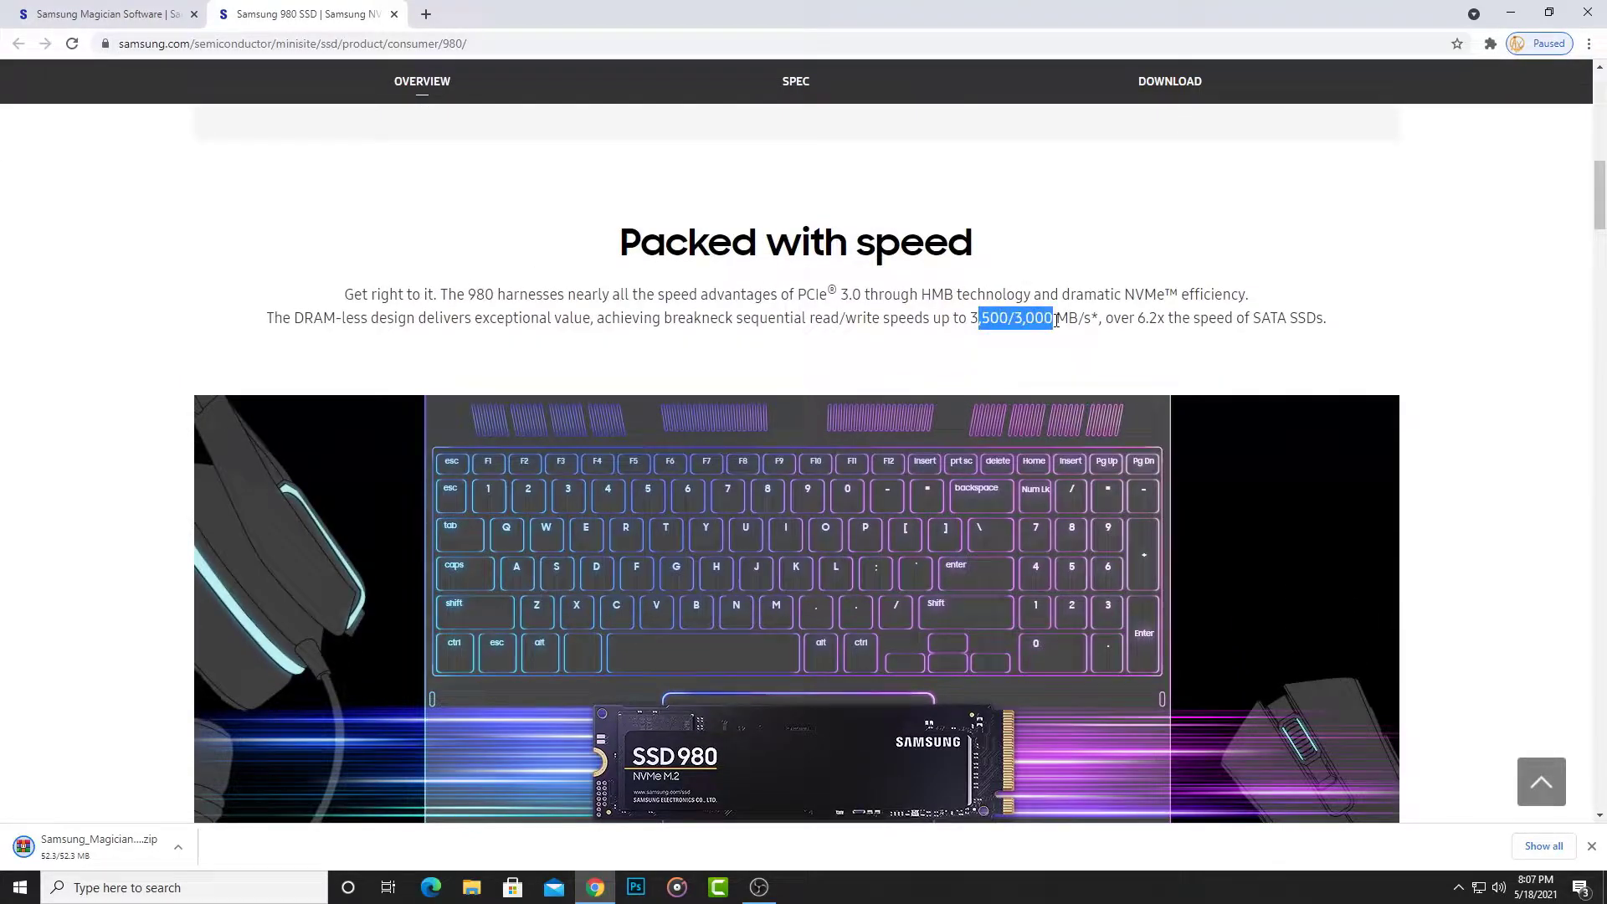
{"action": "left_click", "coordinate": [1050, 333]}
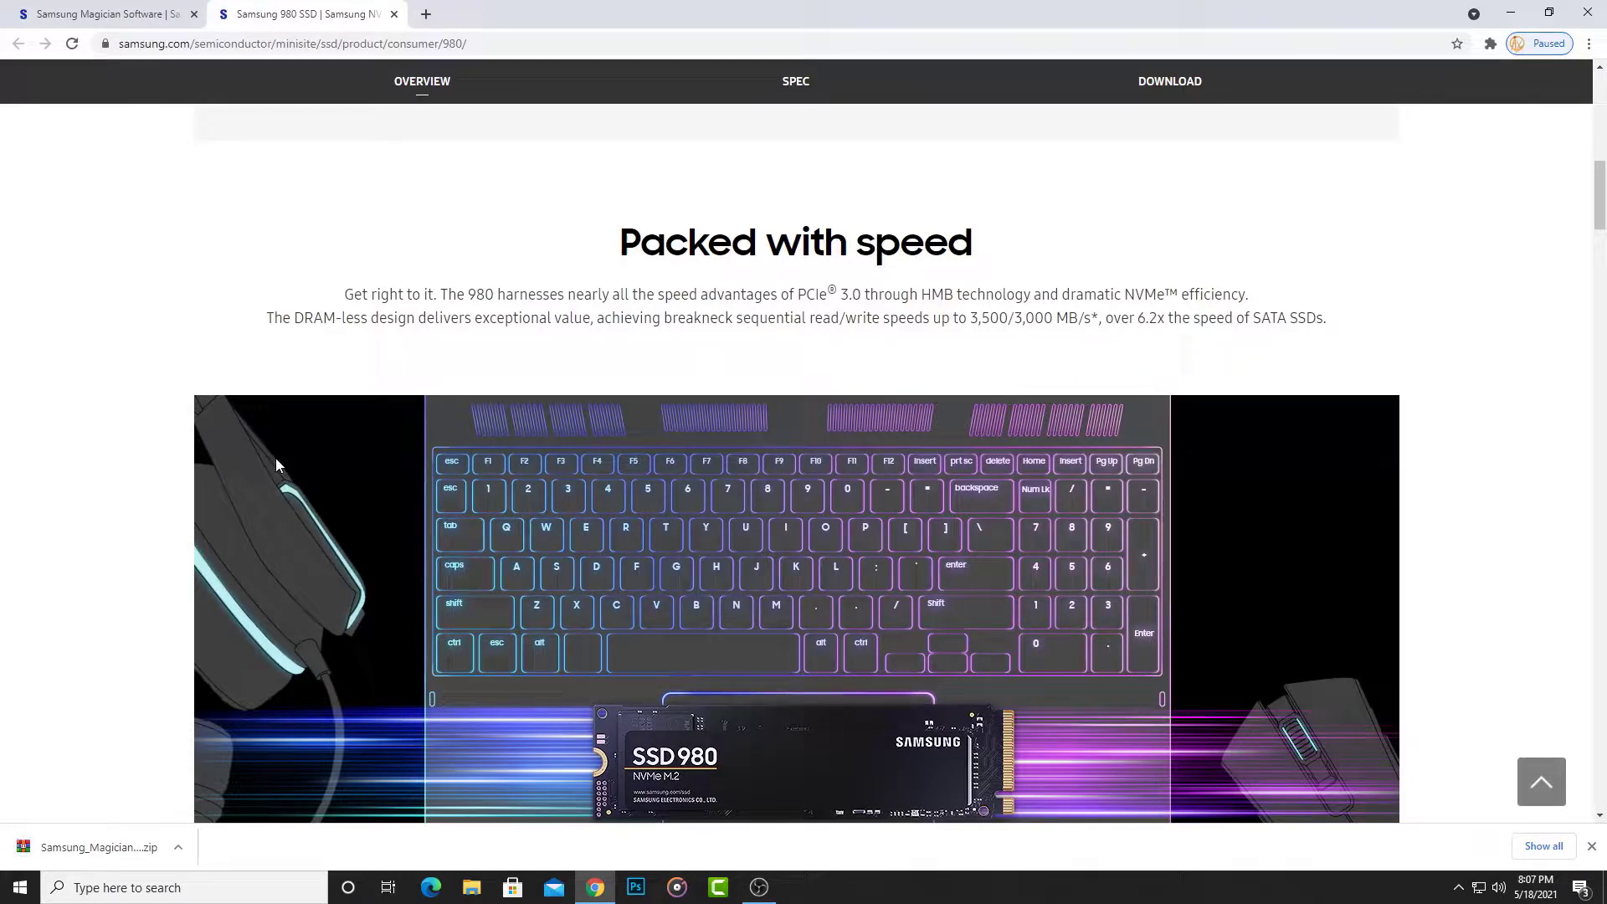
Step: Close the 980 tab and open the downloaded 52.3 MB Magician zip
{"action": "left_click", "coordinate": [394, 14]}
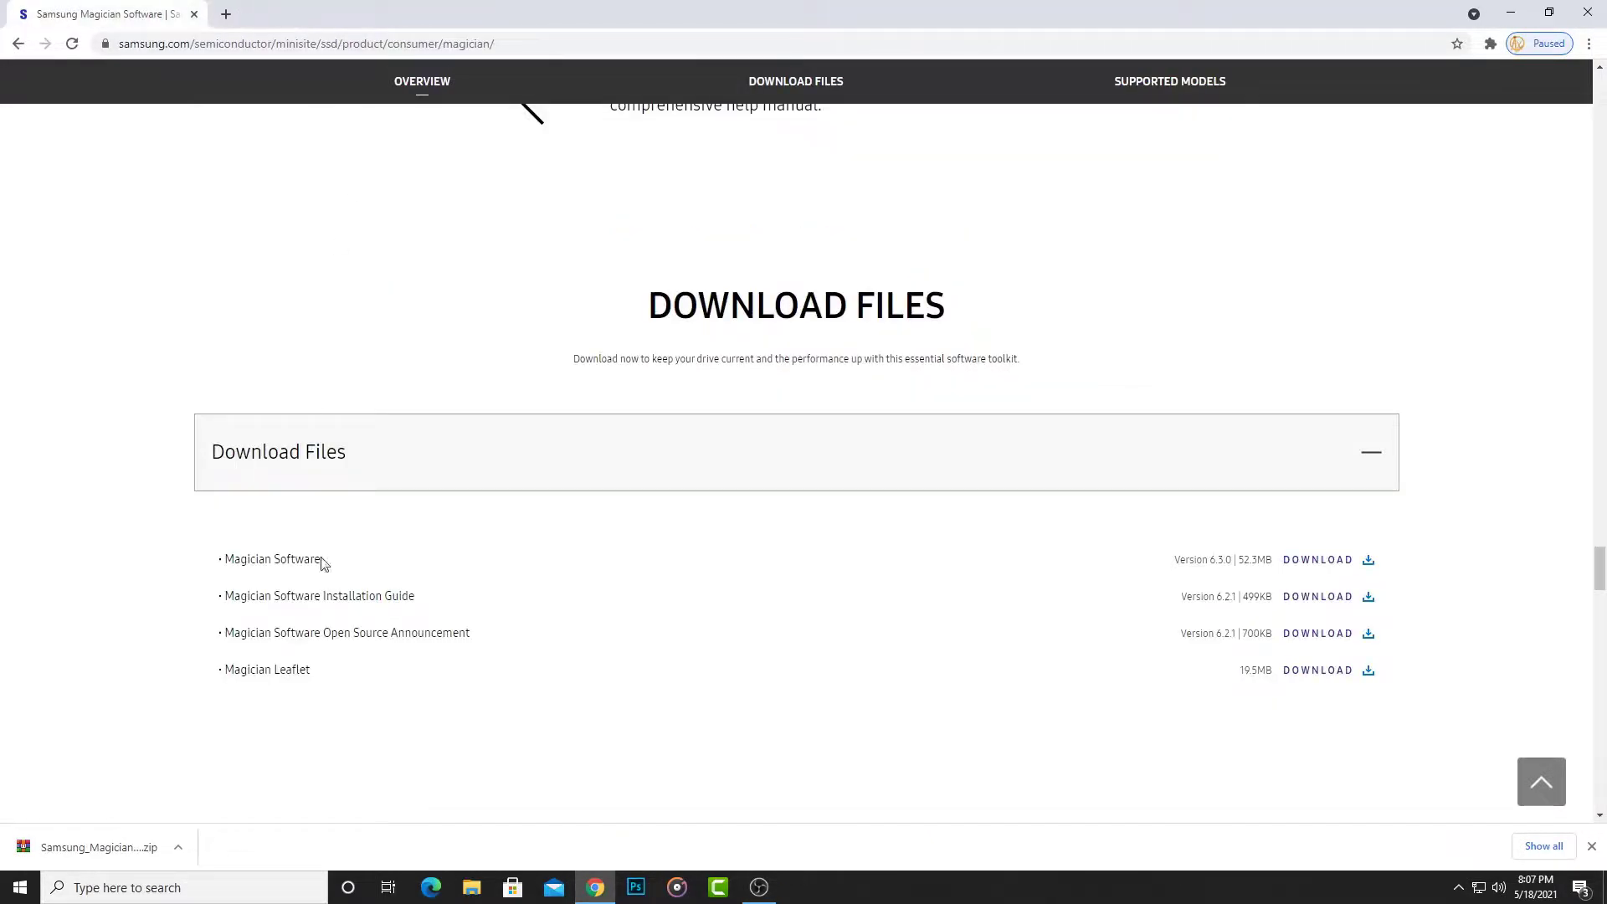
{"action": "left_click", "coordinate": [124, 843]}
{"action": "left_click", "coordinate": [862, 479]}
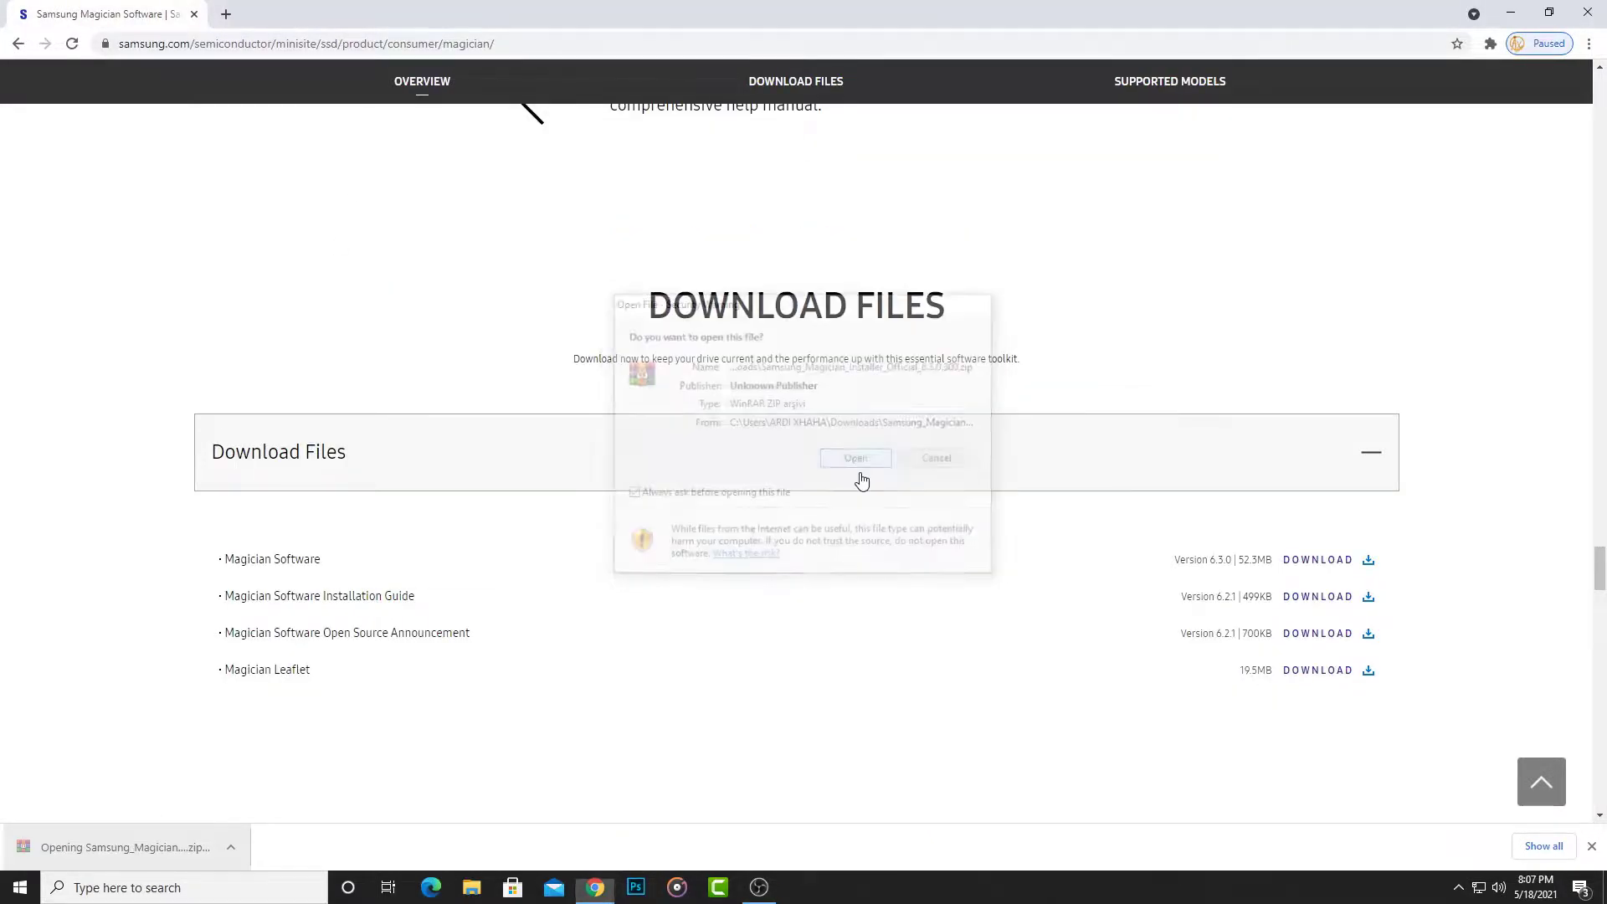
Step: Close the browser and install Samsung Magician from the zip, accepting the default language and privacy notice
{"action": "left_click", "coordinate": [1588, 12]}
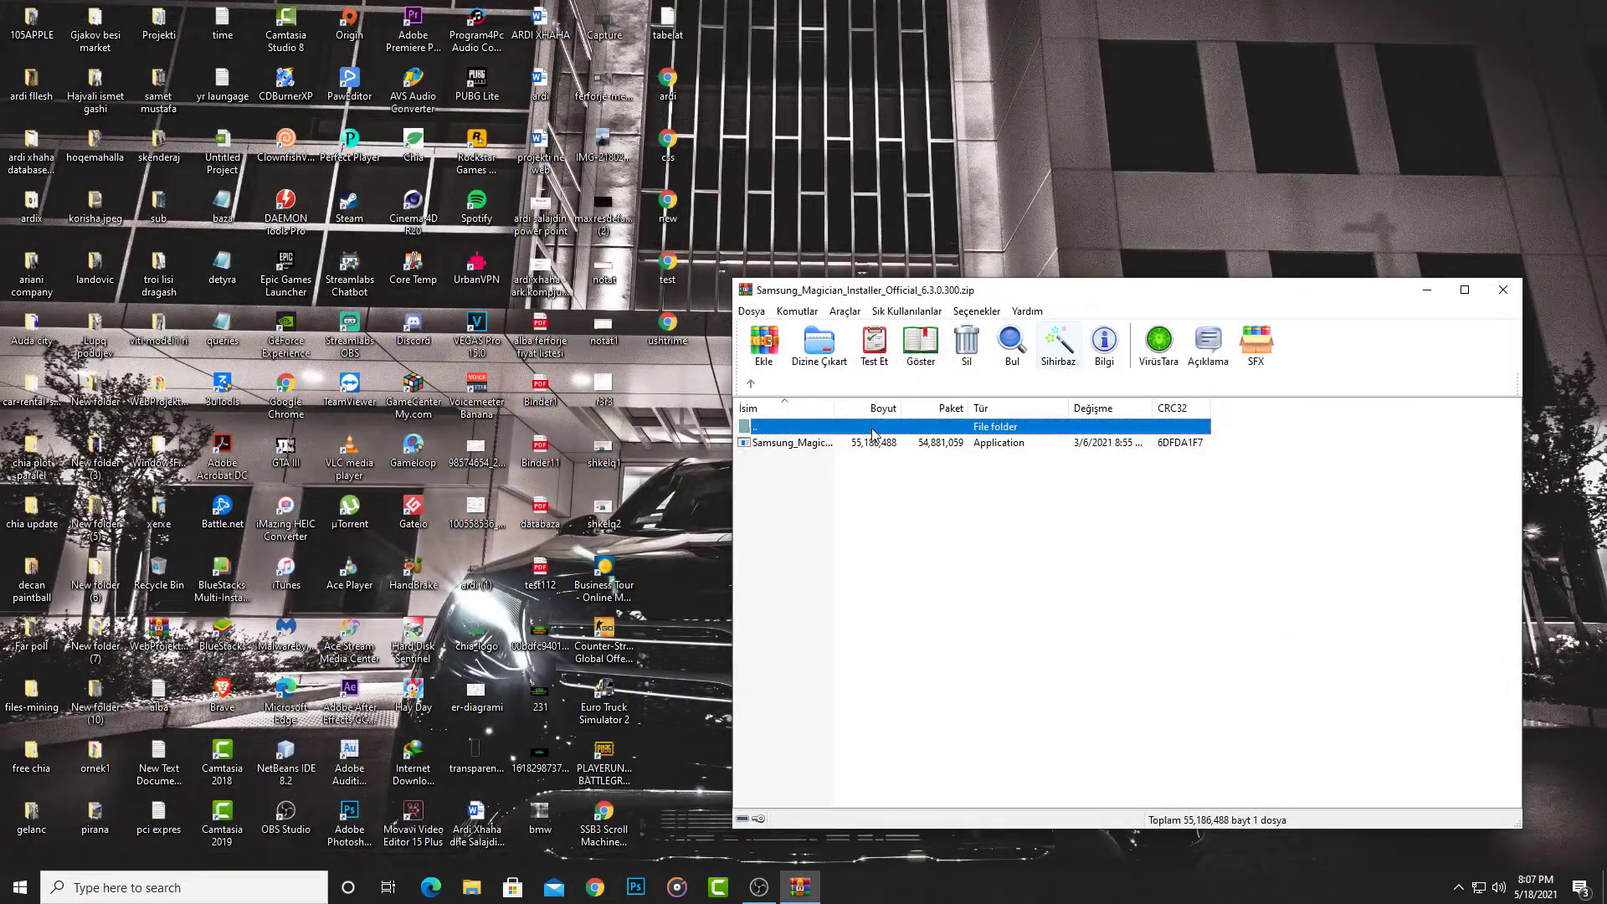
{"action": "double_click", "coordinate": [829, 430]}
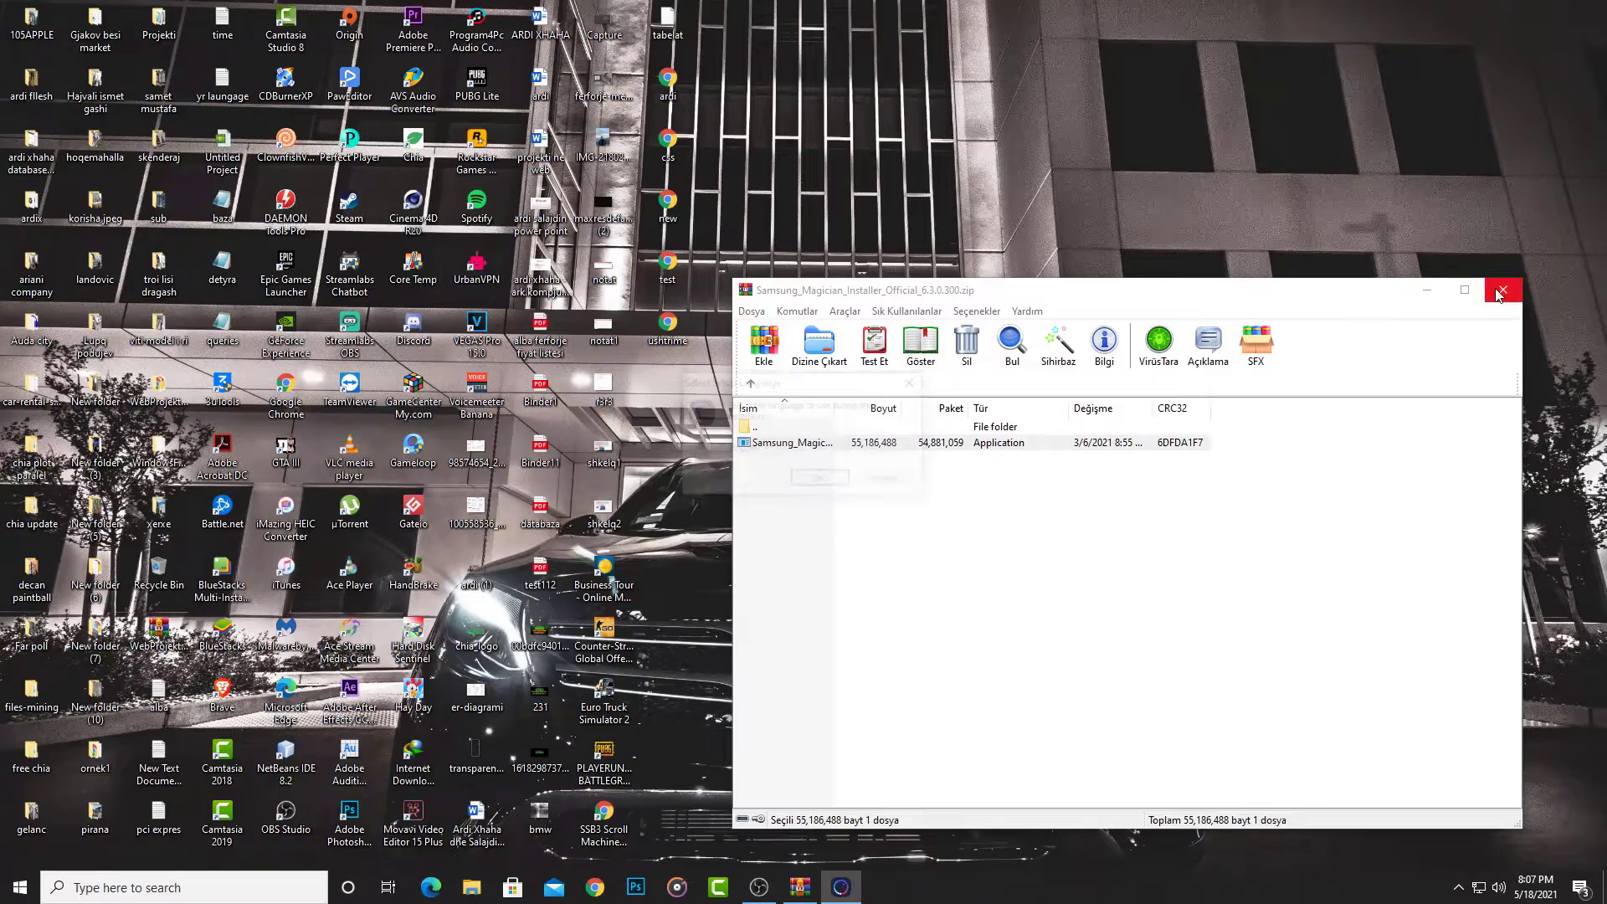
{"action": "left_click", "coordinate": [822, 481]}
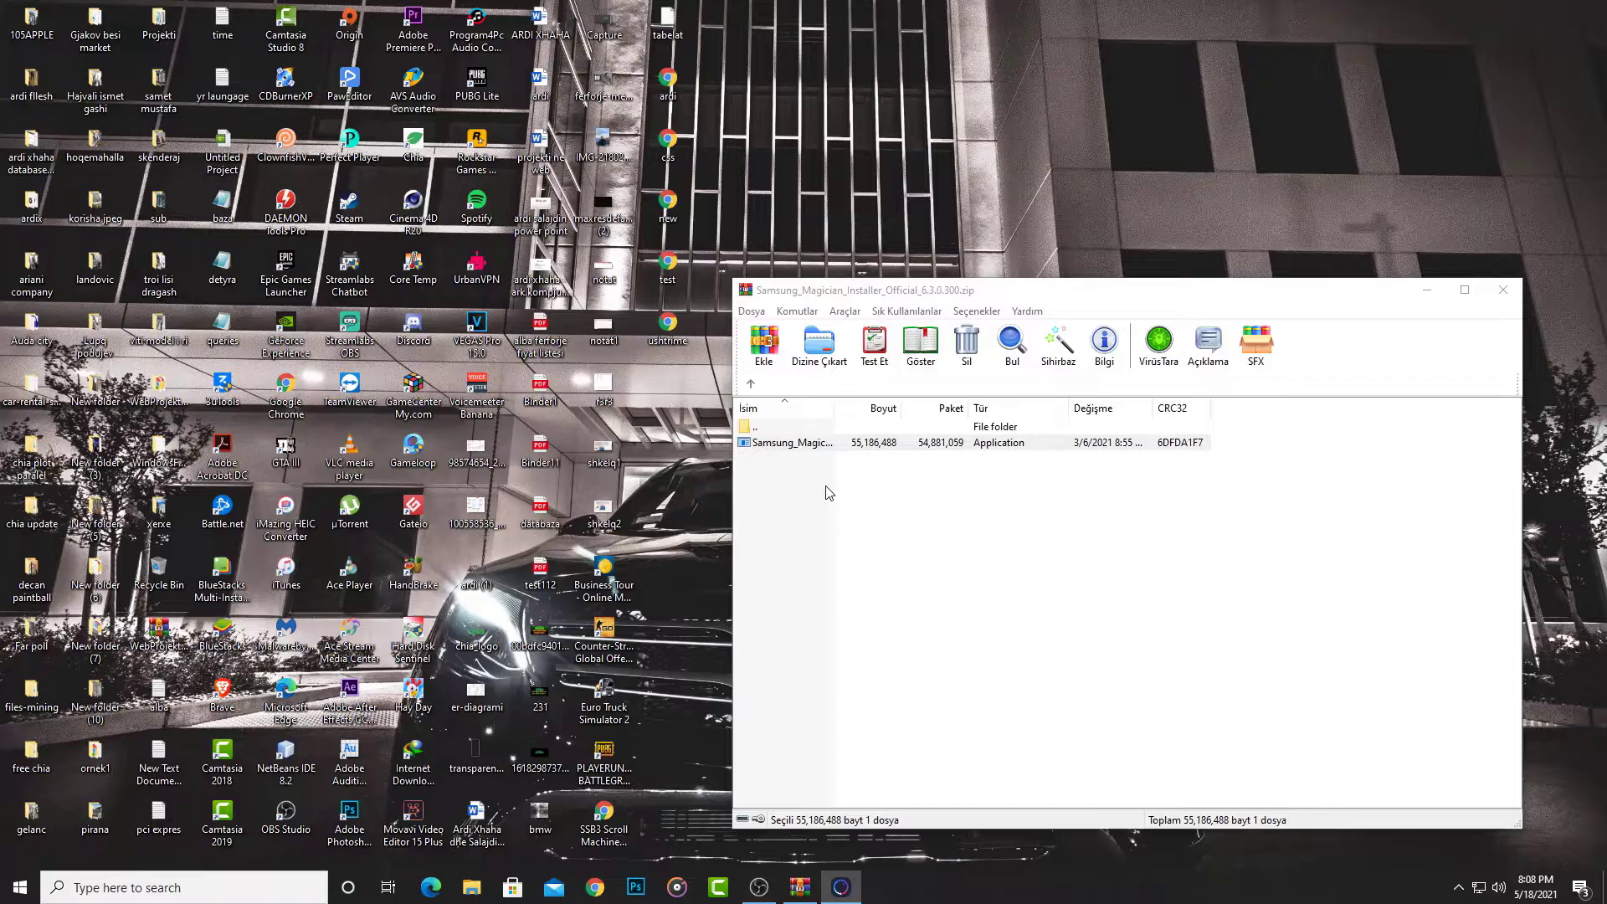
{"action": "left_click", "coordinate": [899, 577]}
{"action": "left_click", "coordinate": [638, 524]}
{"action": "left_click", "coordinate": [899, 577]}
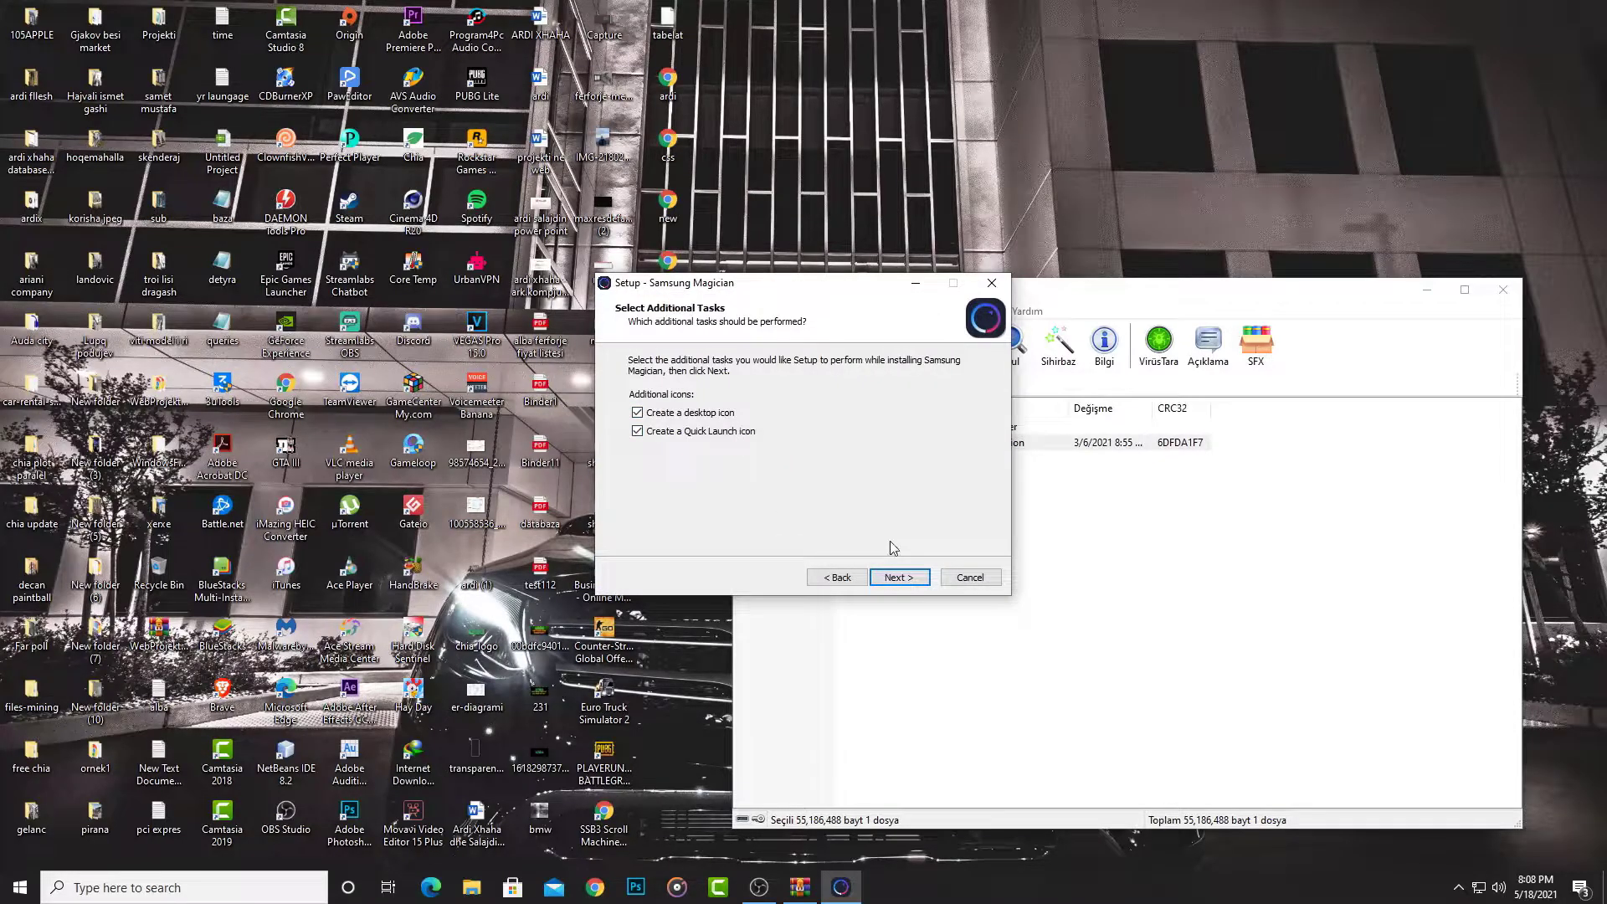
{"action": "left_click", "coordinate": [895, 577]}
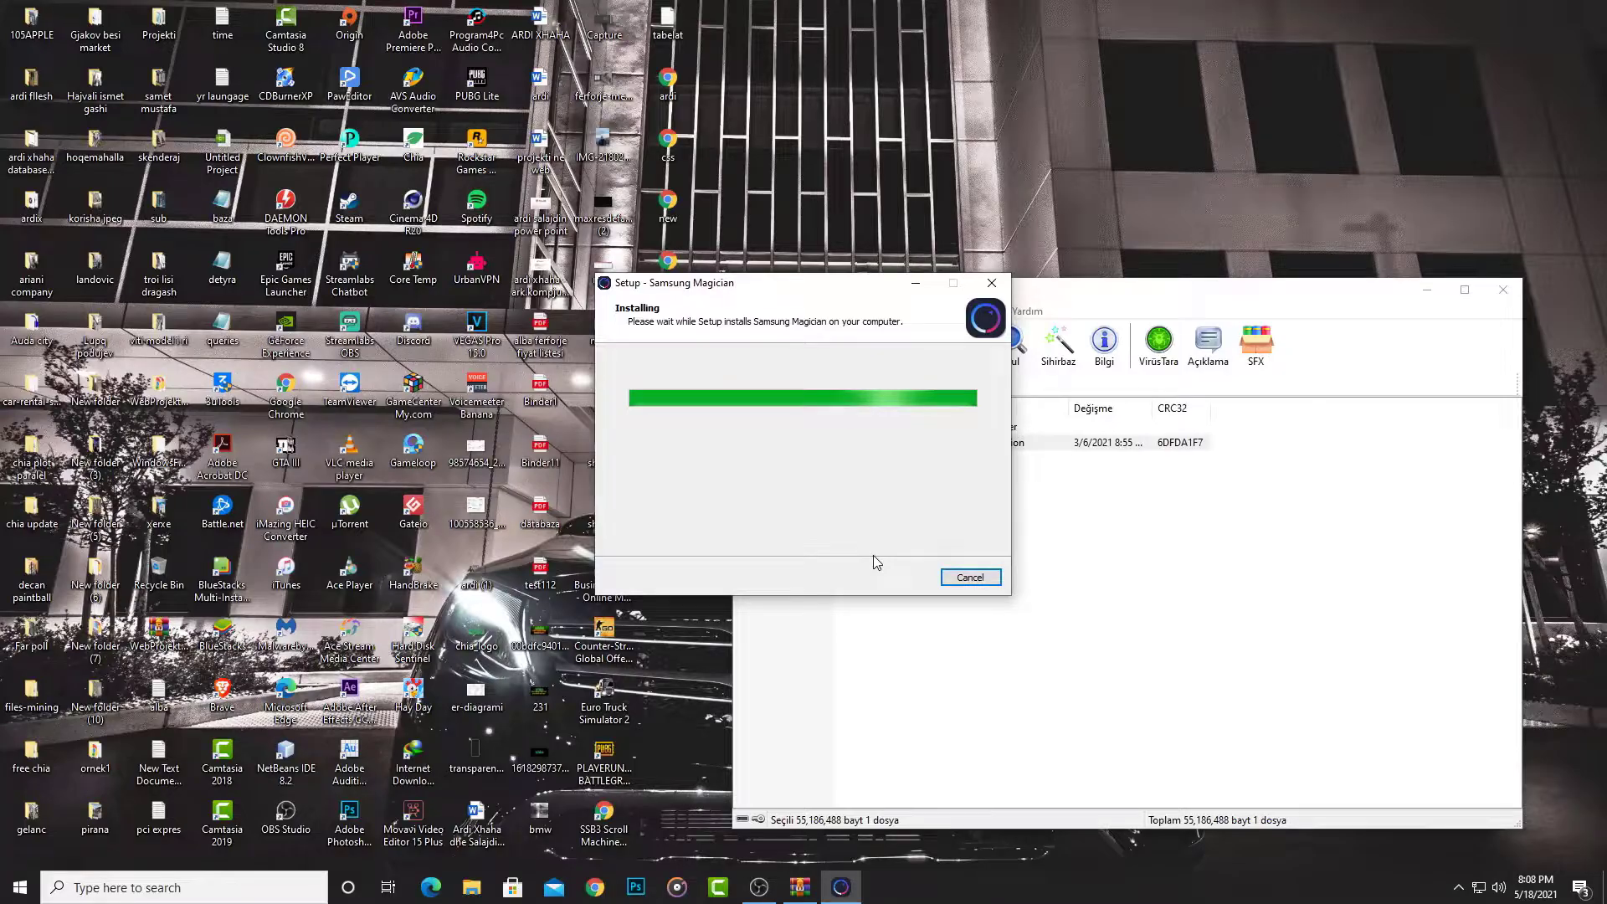
{"action": "left_click", "coordinate": [899, 576]}
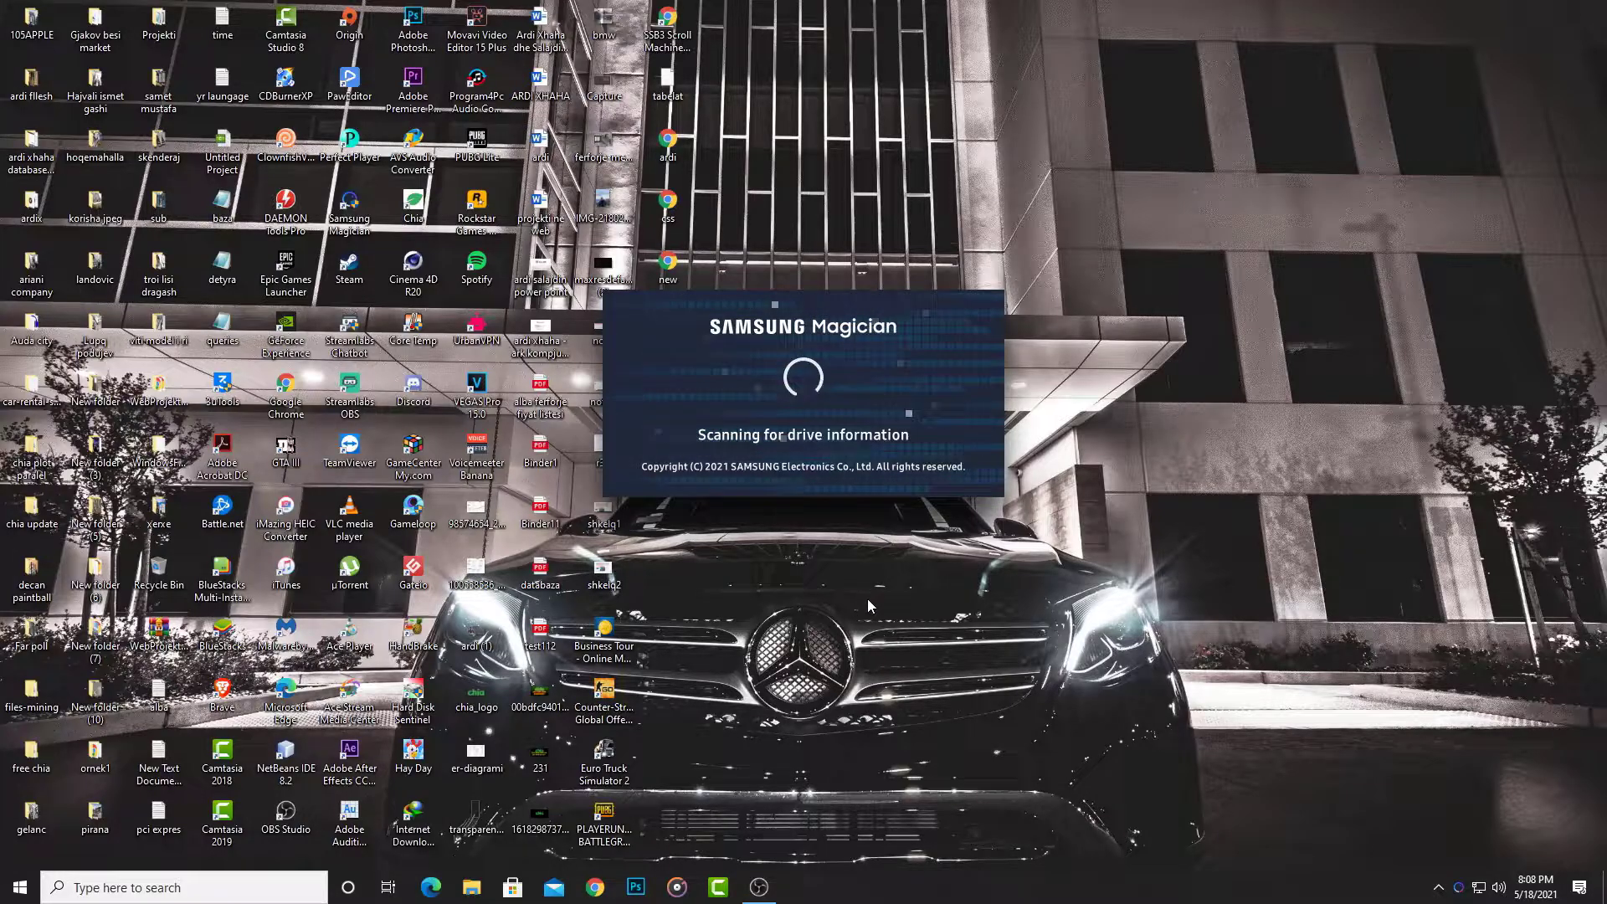
Step: Refresh the desktop and view Drive Details for the Samsung SSD 980 1TB: Good health, PCIe Gen. 2 x 4
{"action": "right_click", "coordinate": [868, 569]}
{"action": "left_click", "coordinate": [918, 624]}
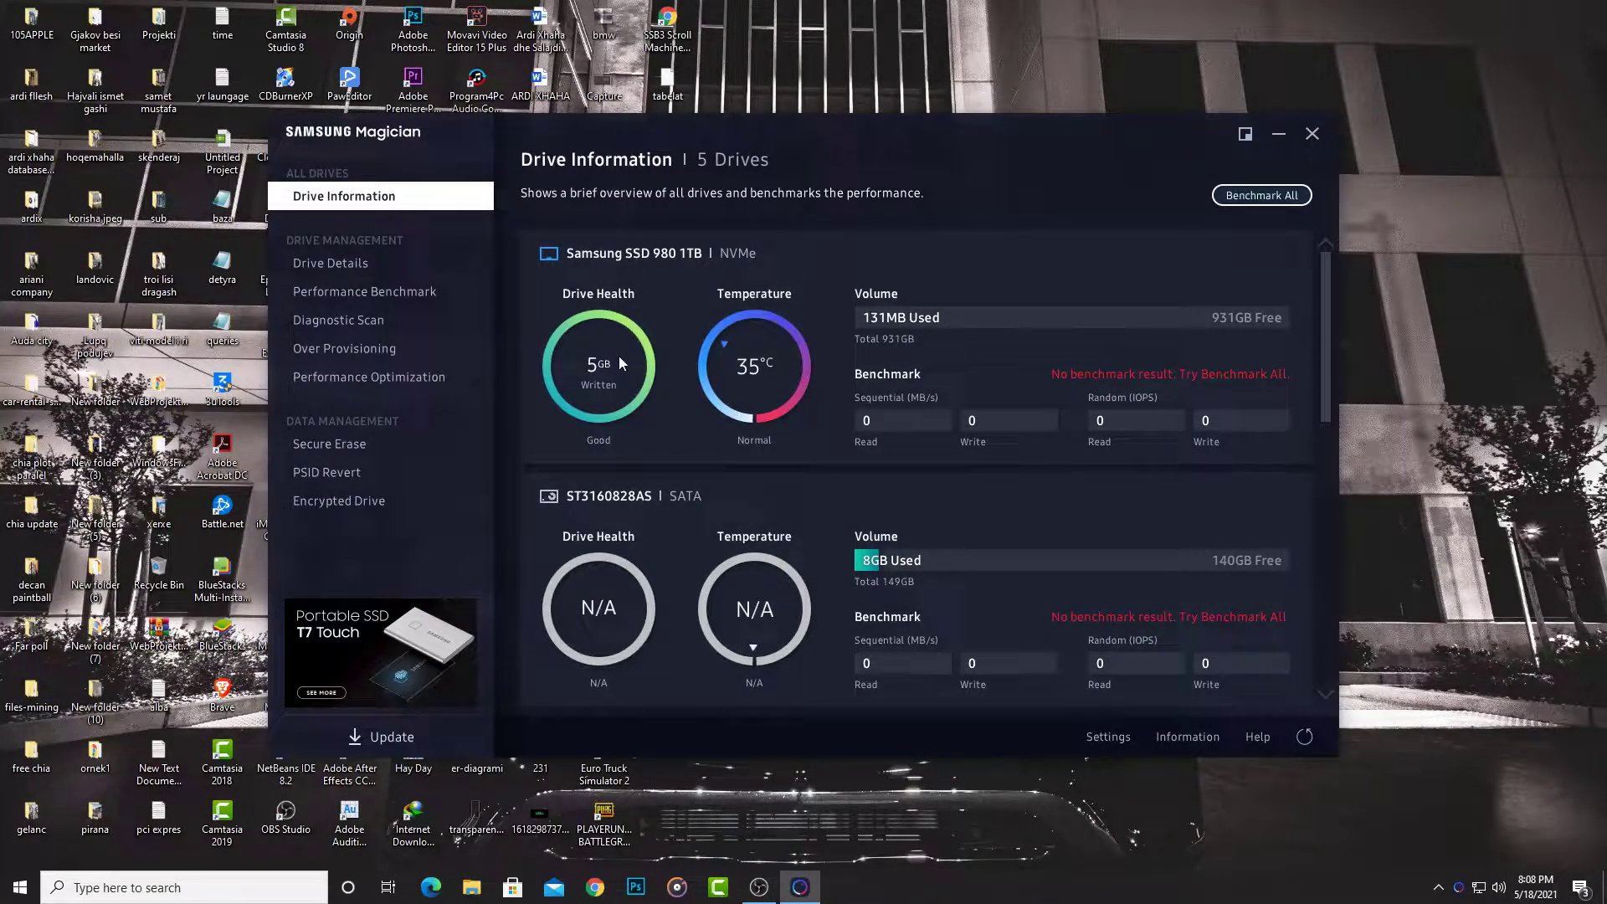
{"action": "left_click", "coordinate": [615, 377]}
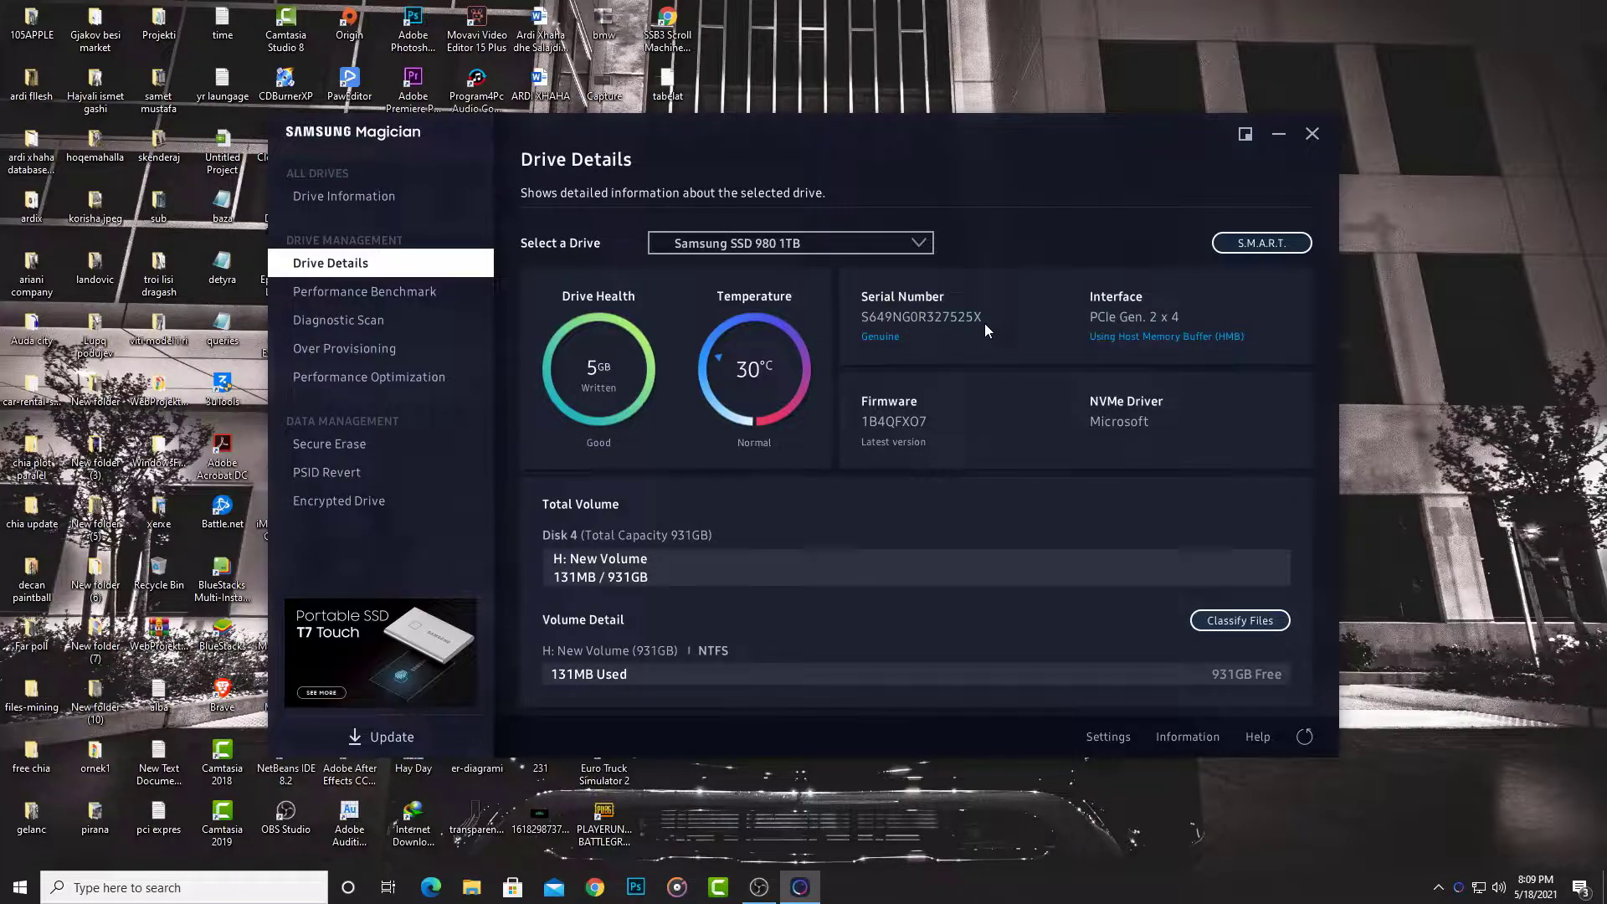
Step: Start the Performance Benchmark on the Samsung SSD 980 1TB, browsing other pages and Settings while it runs
{"action": "left_click", "coordinate": [365, 292]}
{"action": "left_click", "coordinate": [791, 259]}
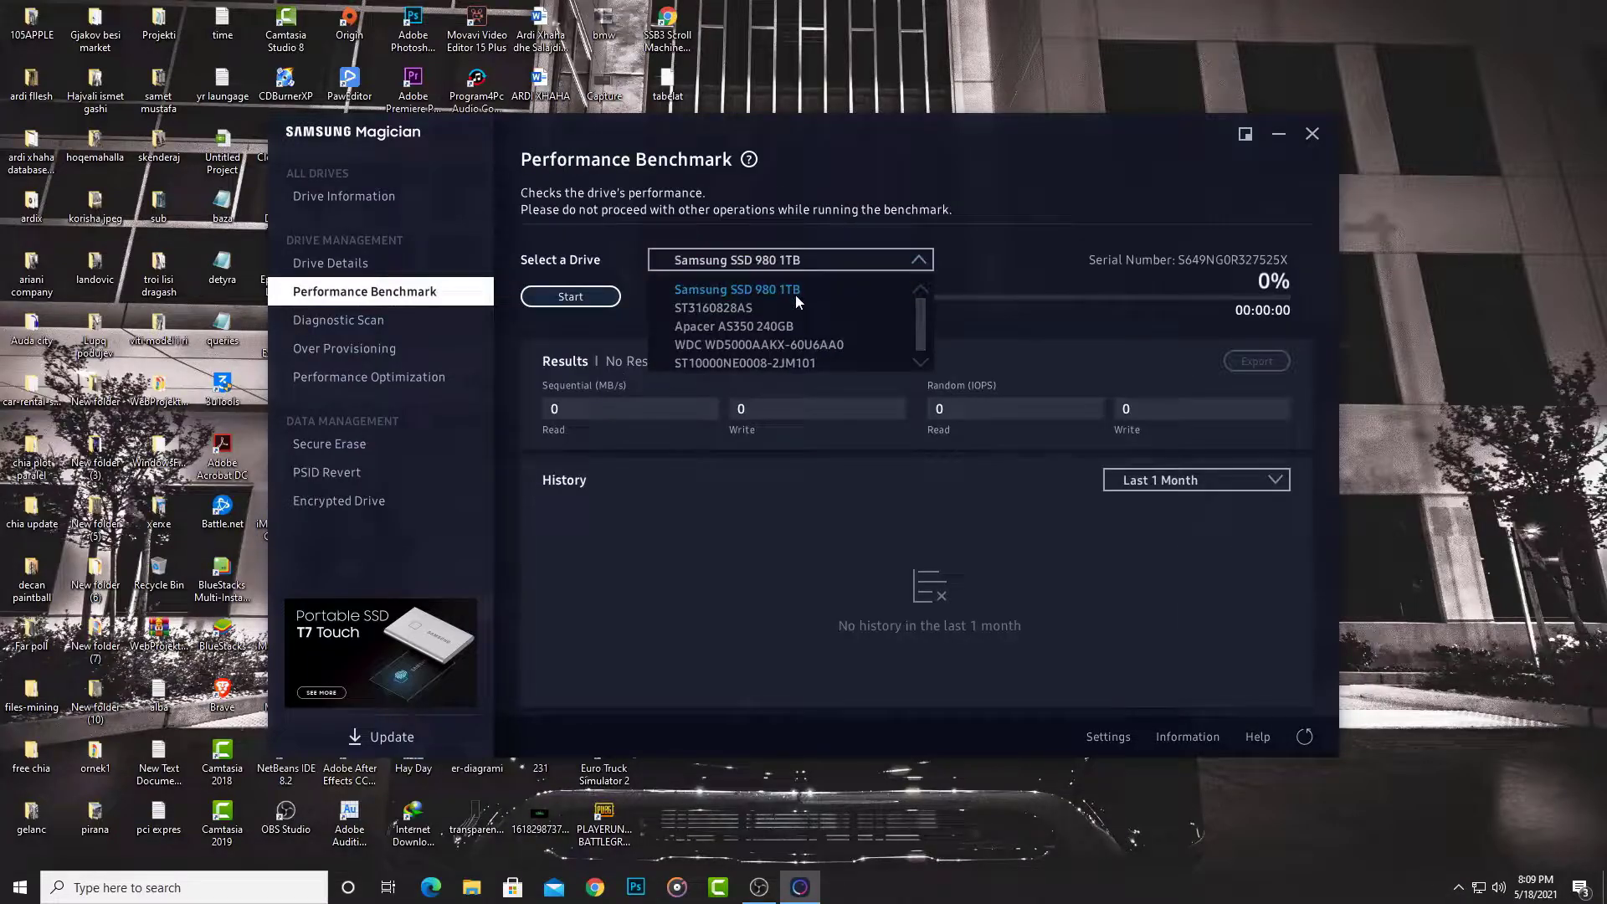
{"action": "left_click", "coordinate": [571, 296]}
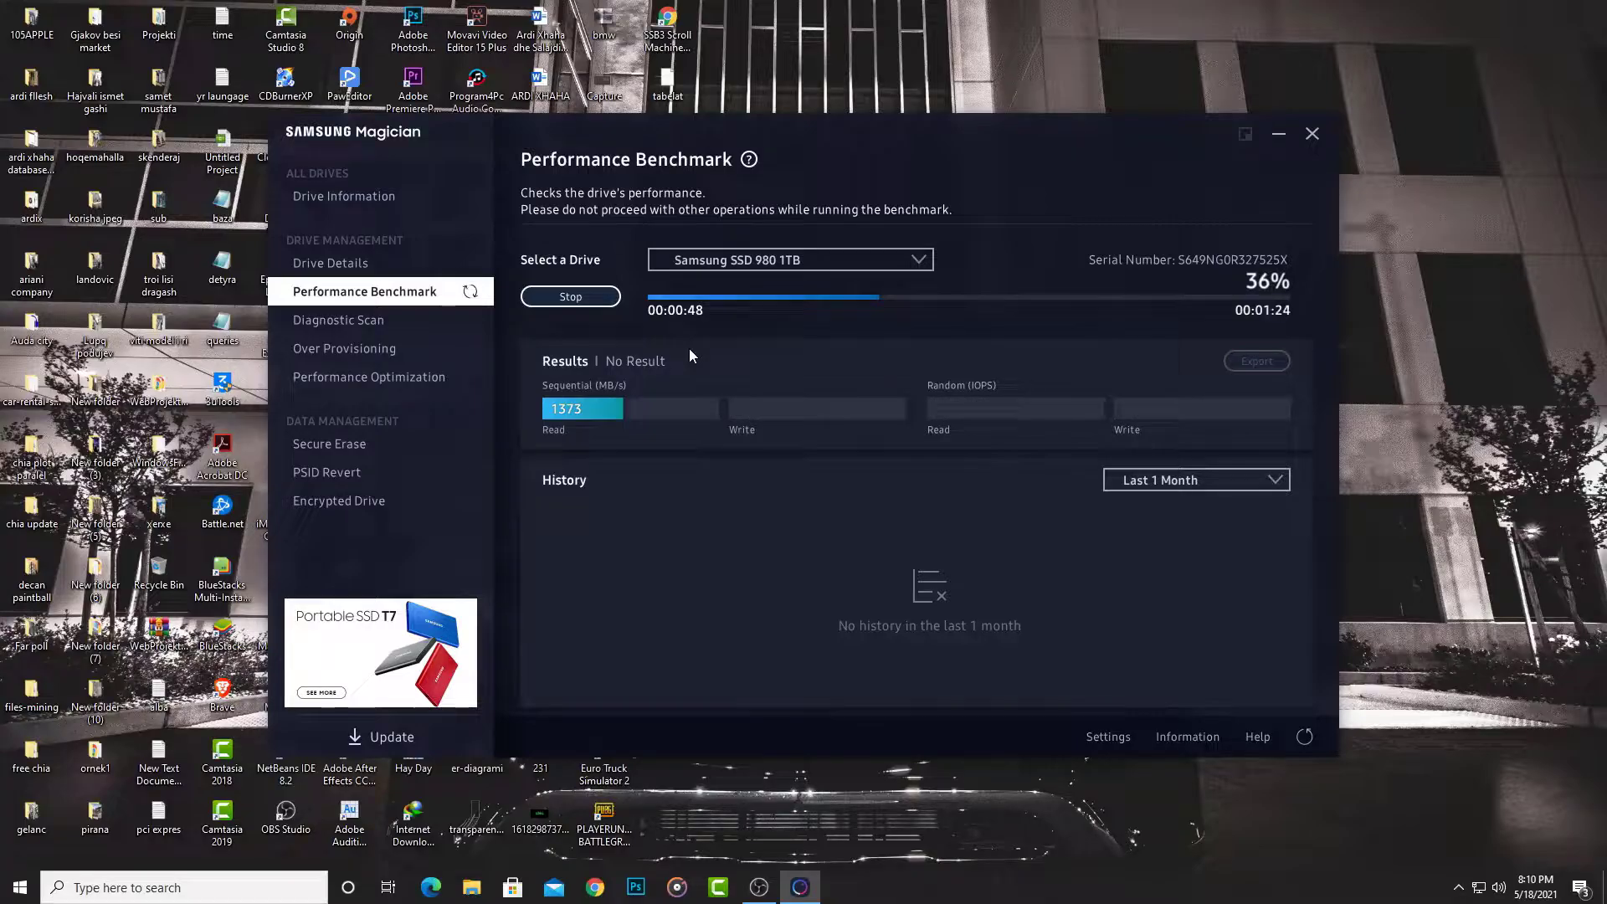
{"action": "left_click", "coordinate": [387, 322]}
{"action": "left_click", "coordinate": [374, 348]}
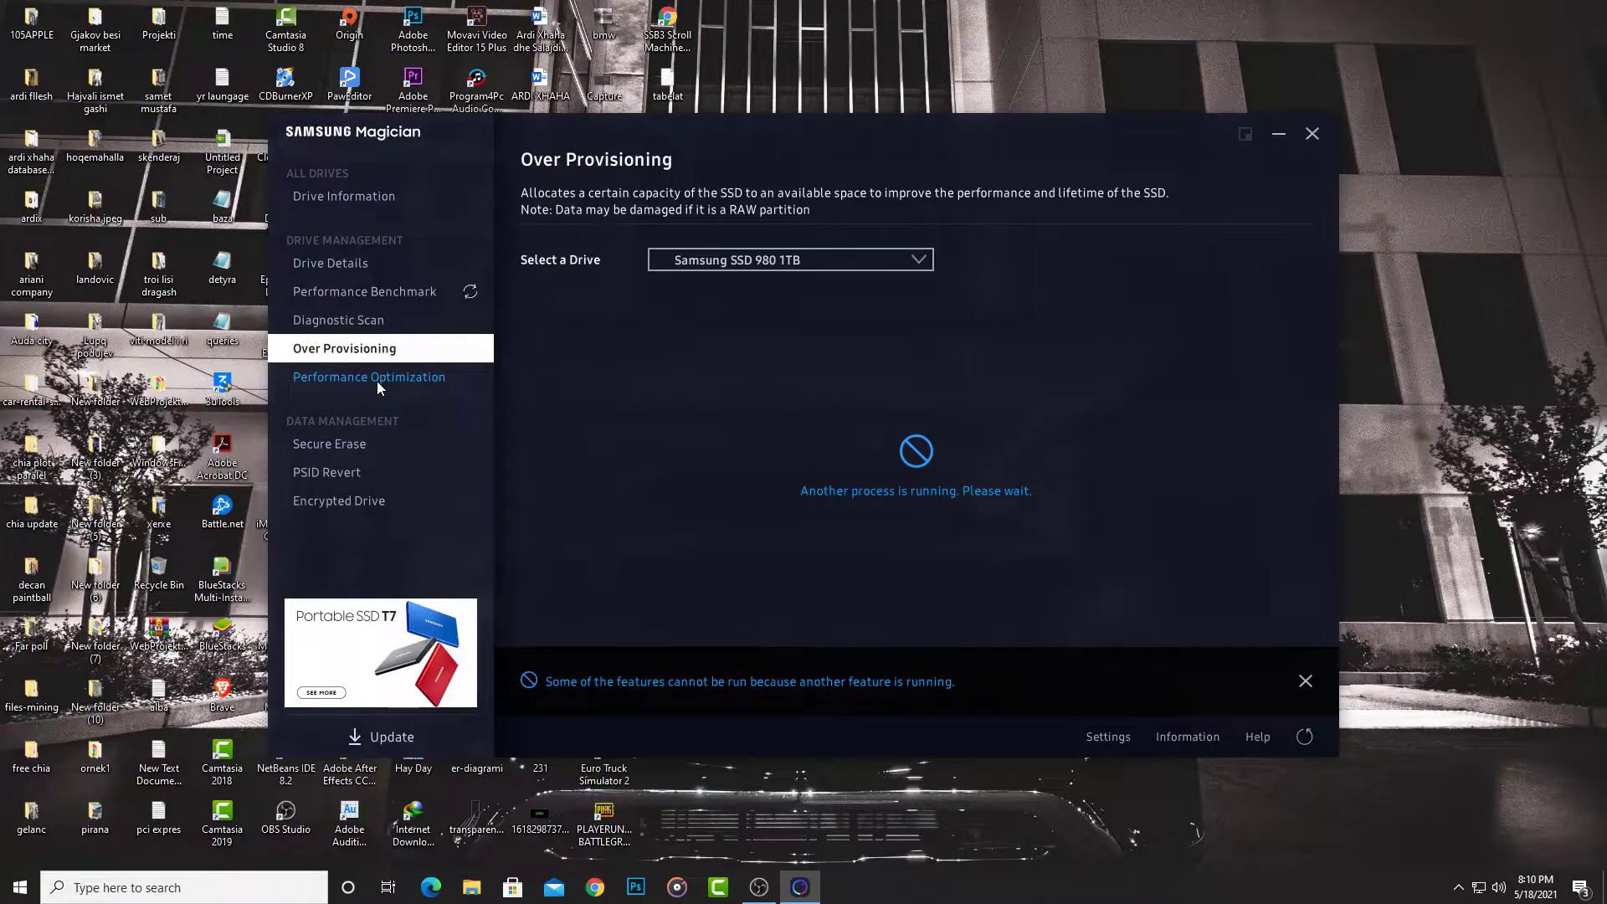
{"action": "left_click", "coordinate": [376, 379]}
{"action": "left_click", "coordinate": [364, 291]}
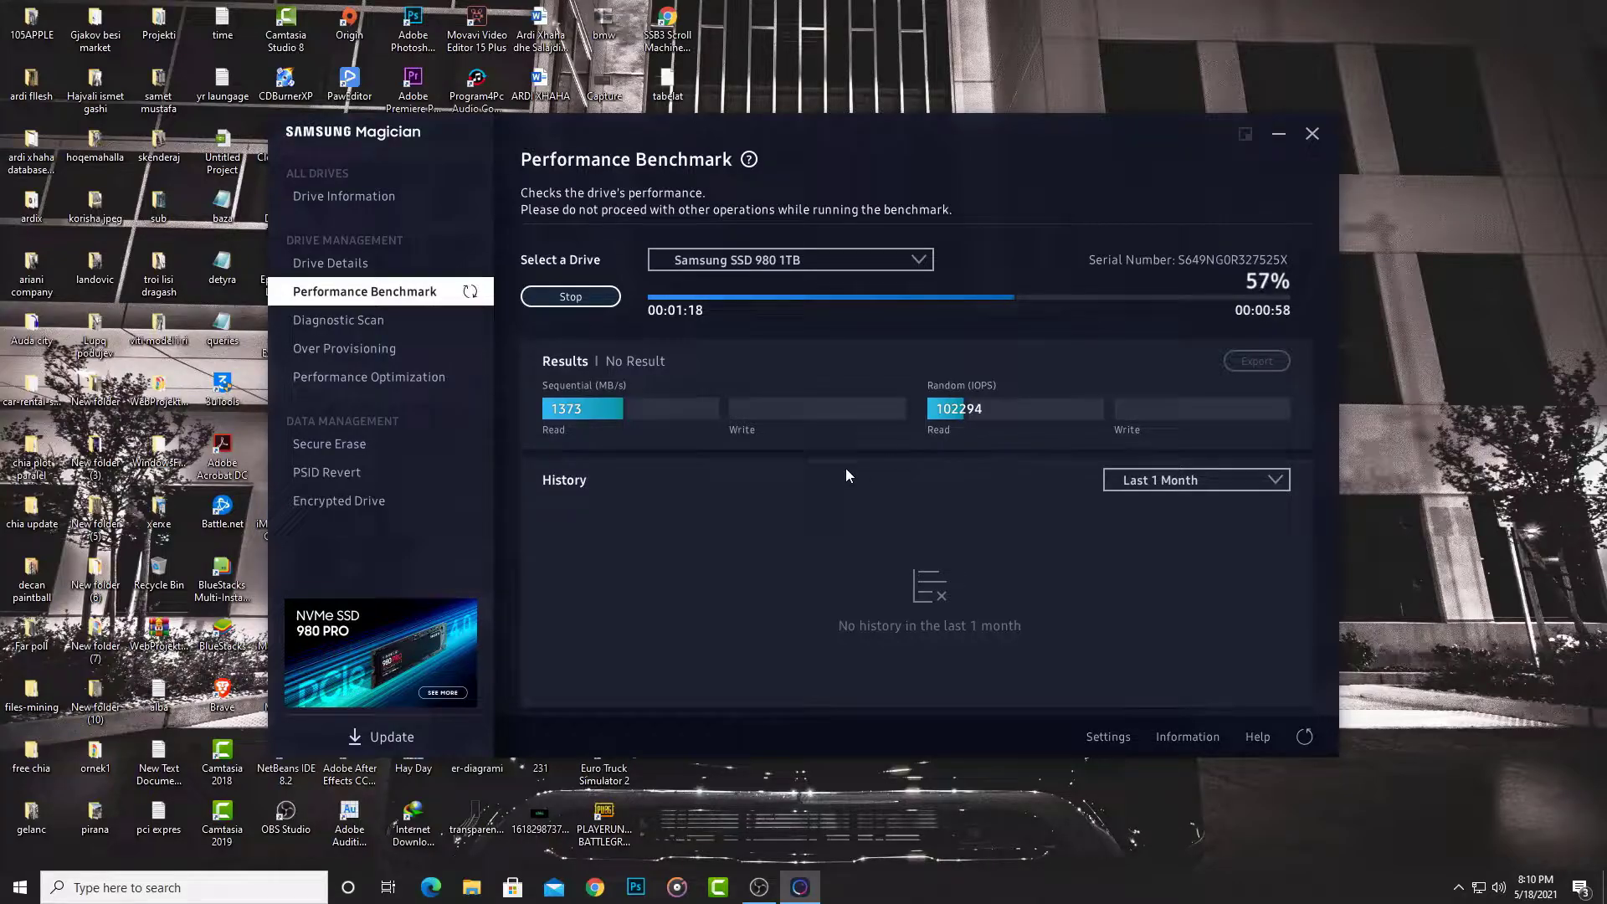
{"action": "left_click", "coordinate": [1109, 736]}
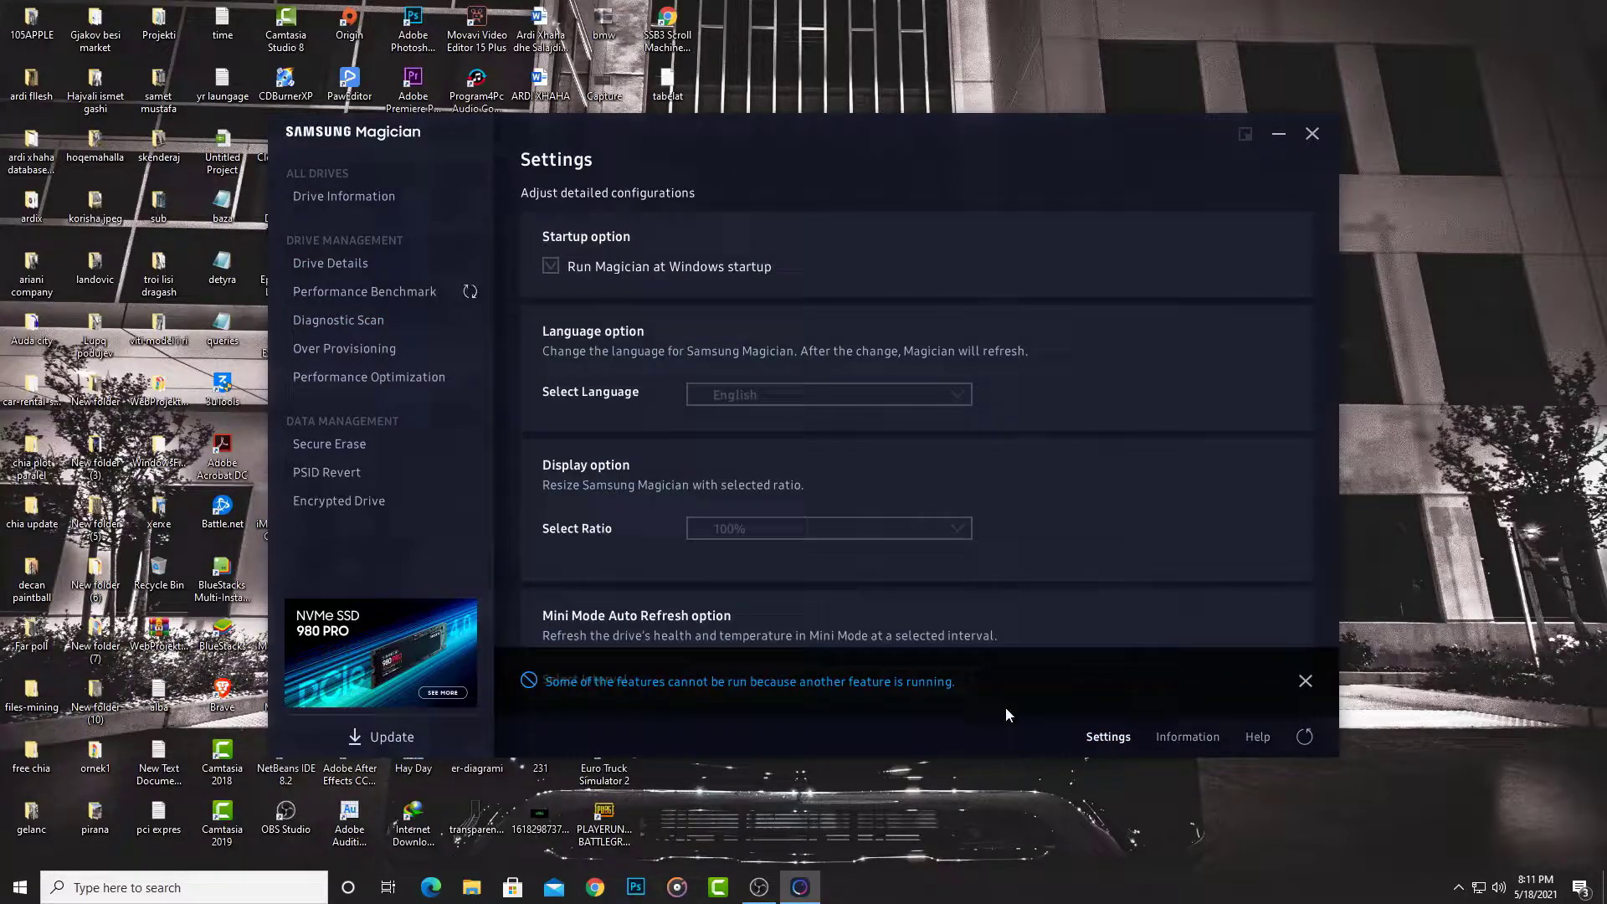
{"action": "left_click", "coordinate": [419, 292]}
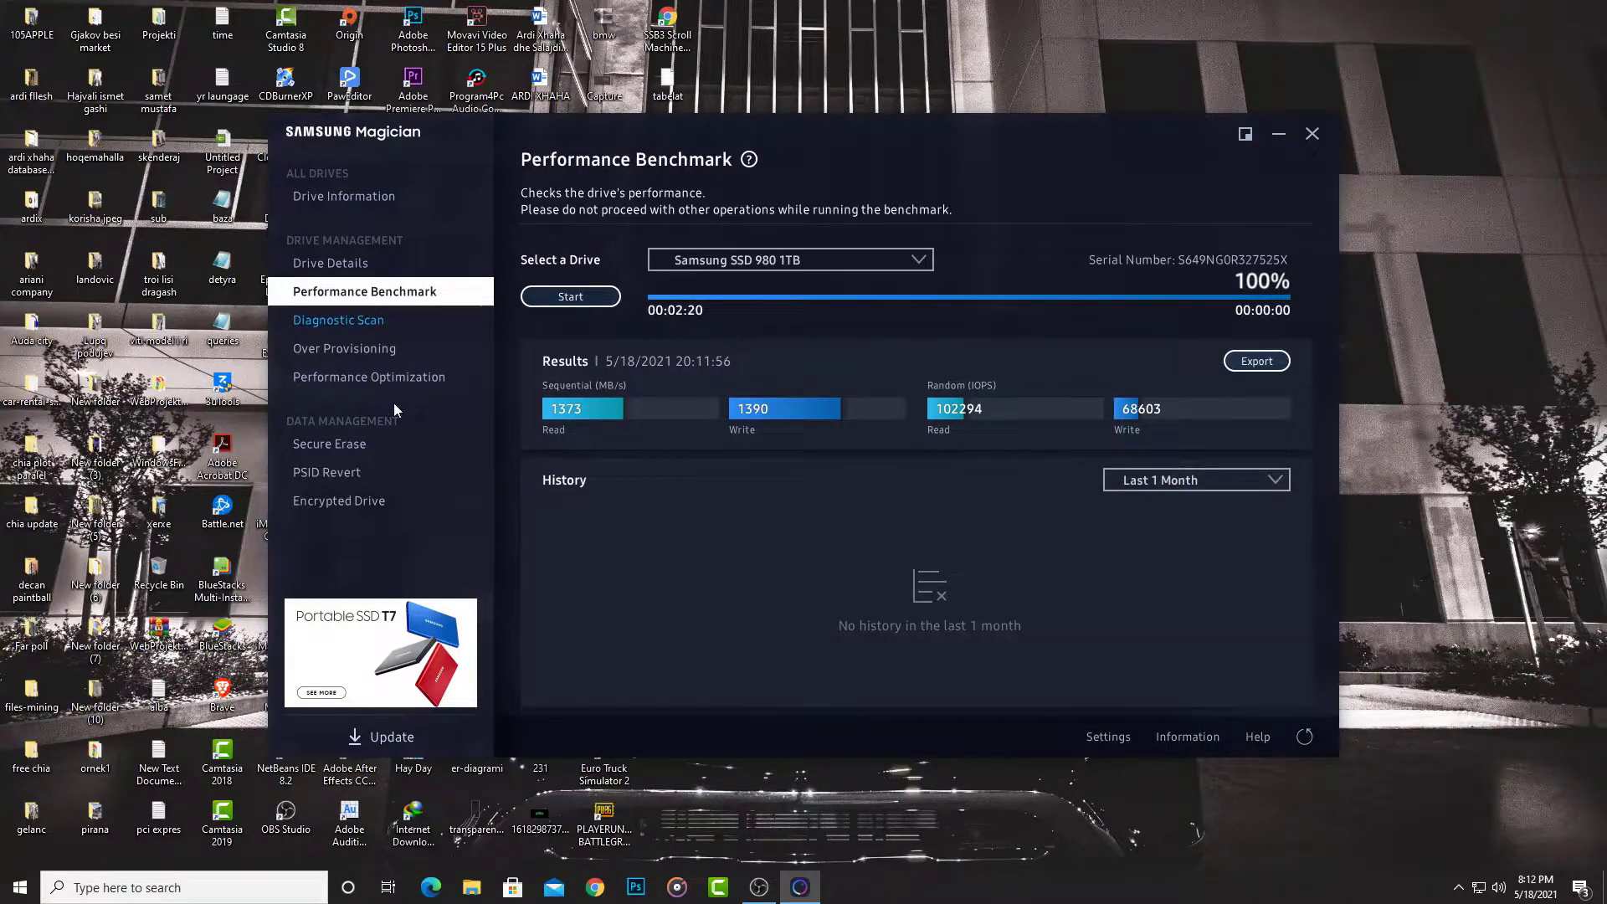
Step: Look through the PSID Revert, Encrypted Drive and Secure Erase pages, then return to Drive Details
{"action": "left_click", "coordinate": [388, 470]}
{"action": "left_click", "coordinate": [384, 501]}
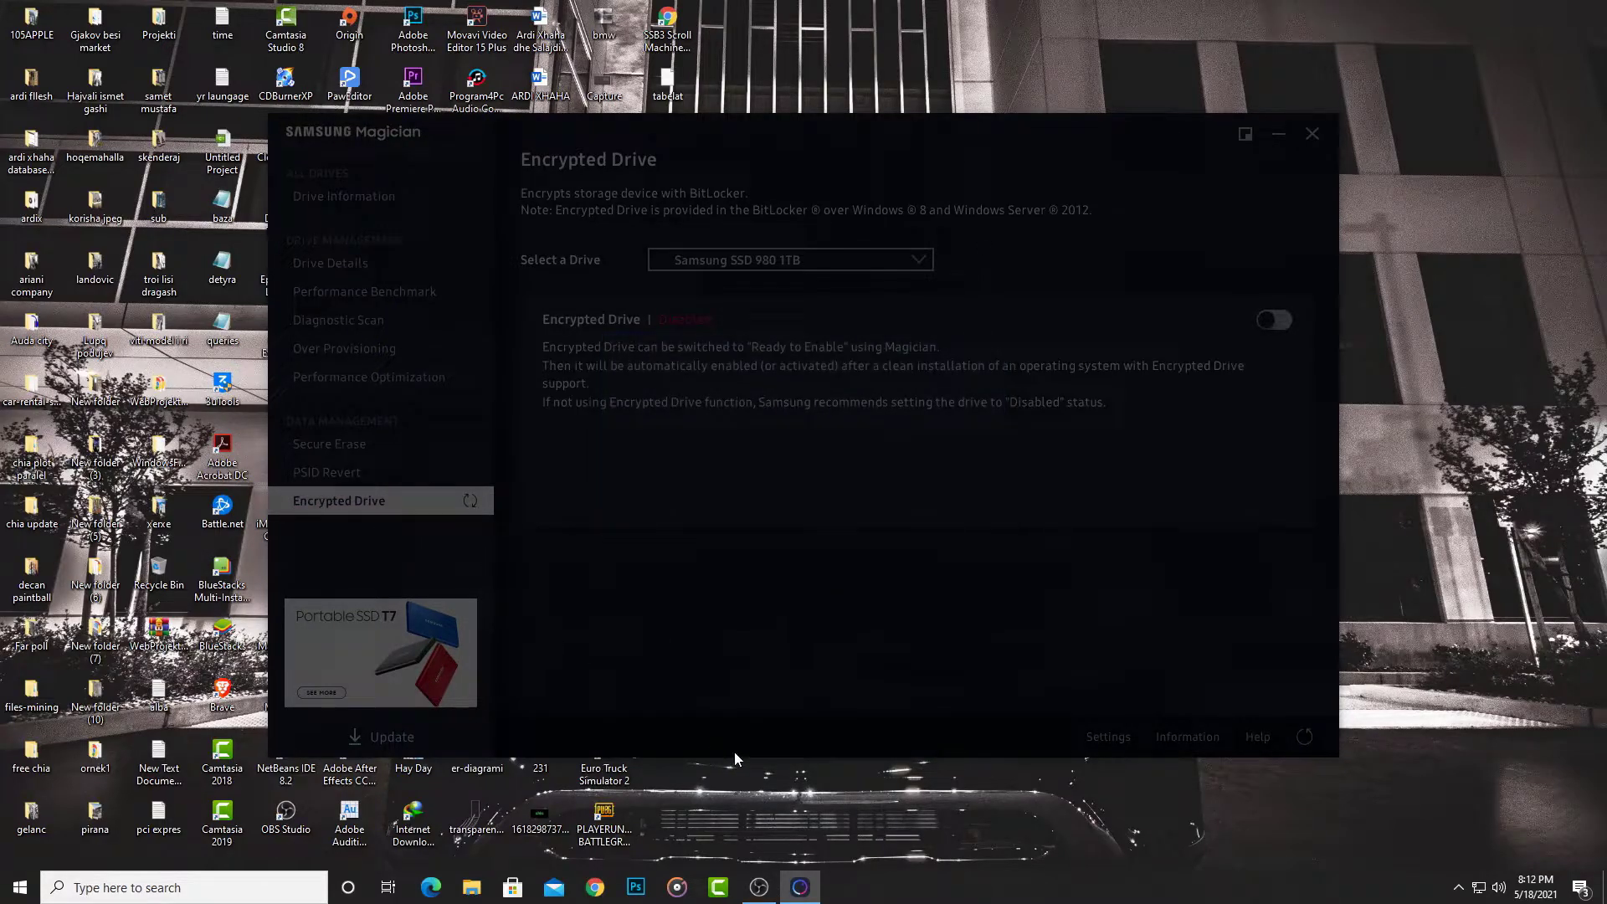
{"action": "left_click", "coordinate": [373, 452]}
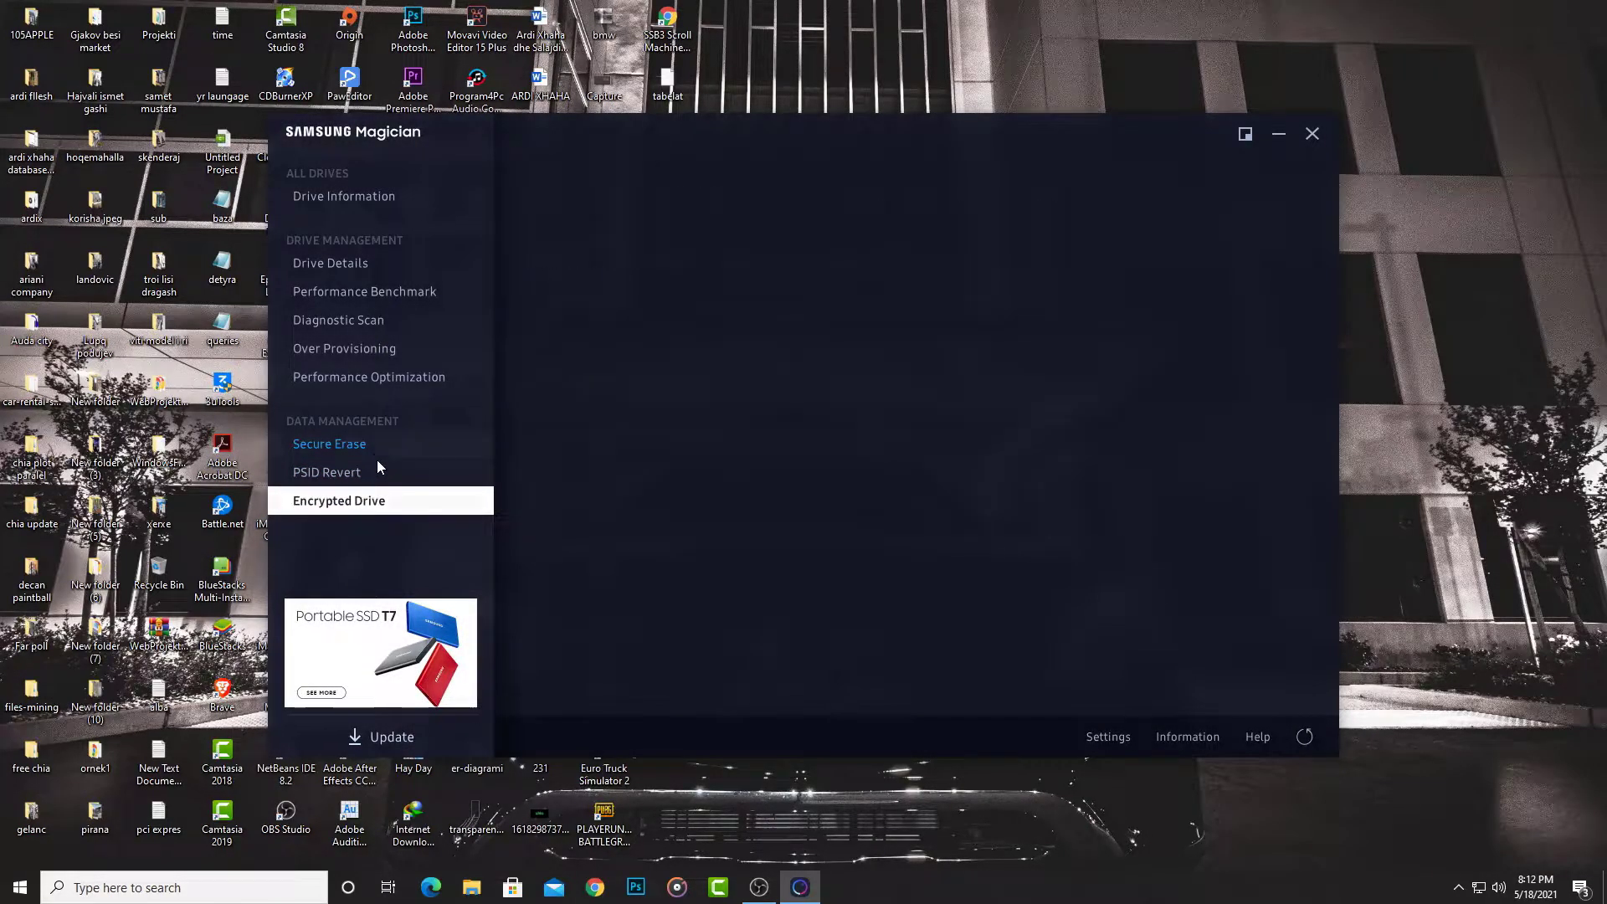
{"action": "left_click", "coordinate": [361, 261]}
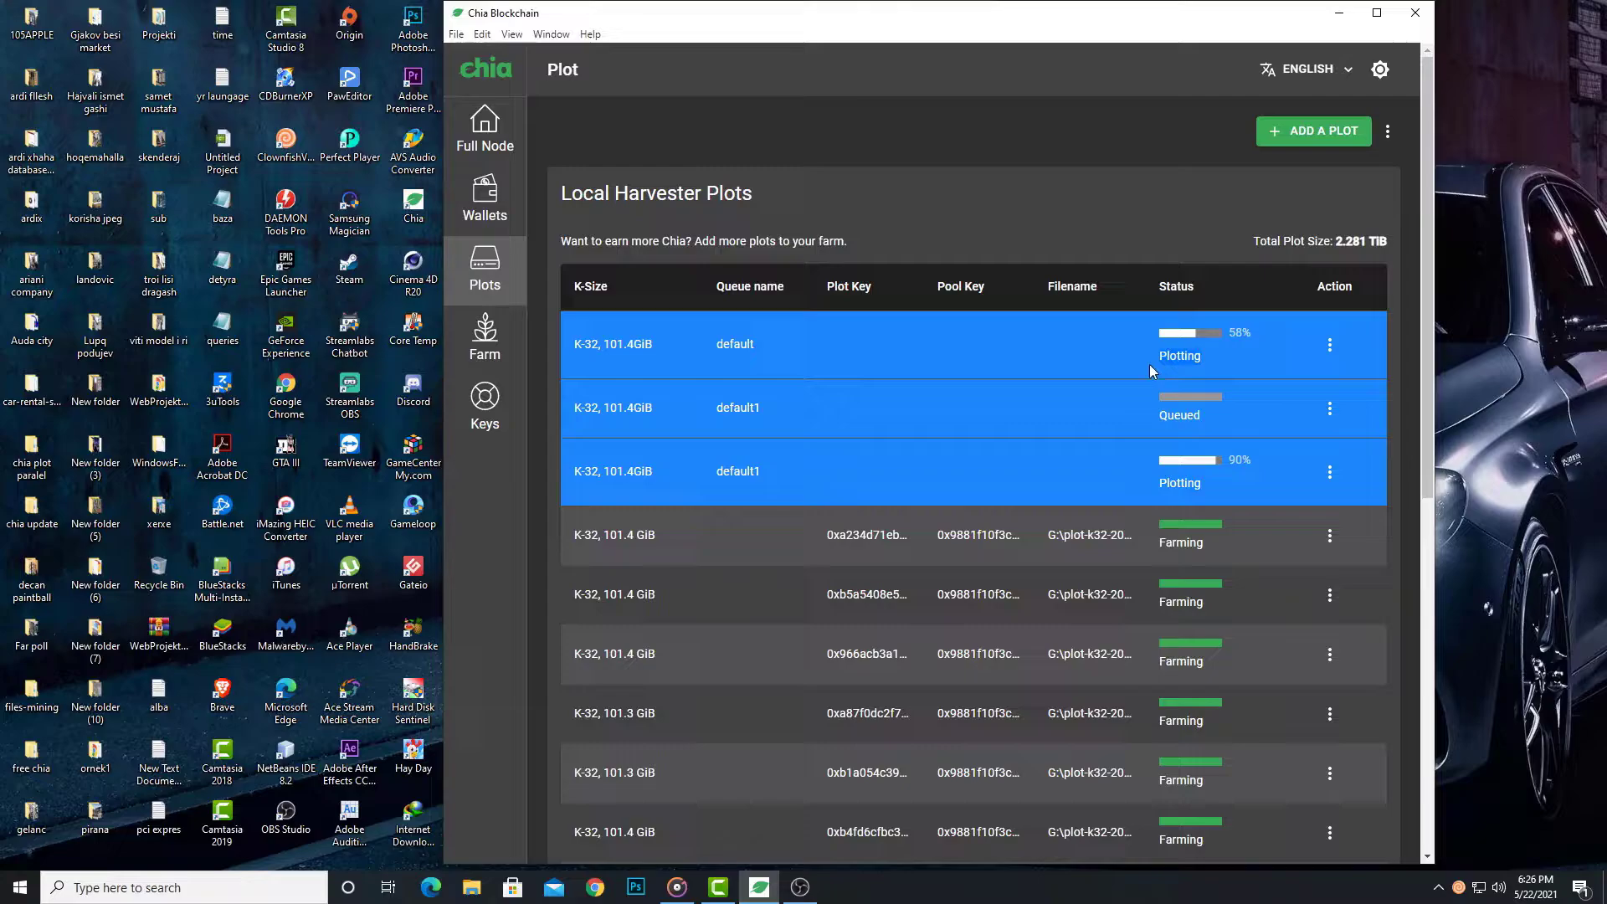
{"action": "scroll", "coordinate": [1169, 438], "scroll_direction": "down", "scroll_amount": 2}
{"action": "scroll", "coordinate": [1169, 438], "scroll_direction": "up", "scroll_amount": 1}
{"action": "scroll", "coordinate": [1161, 447], "scroll_direction": "down", "scroll_amount": 10}
{"action": "scroll", "coordinate": [1160, 447], "scroll_direction": "up", "scroll_amount": 12}
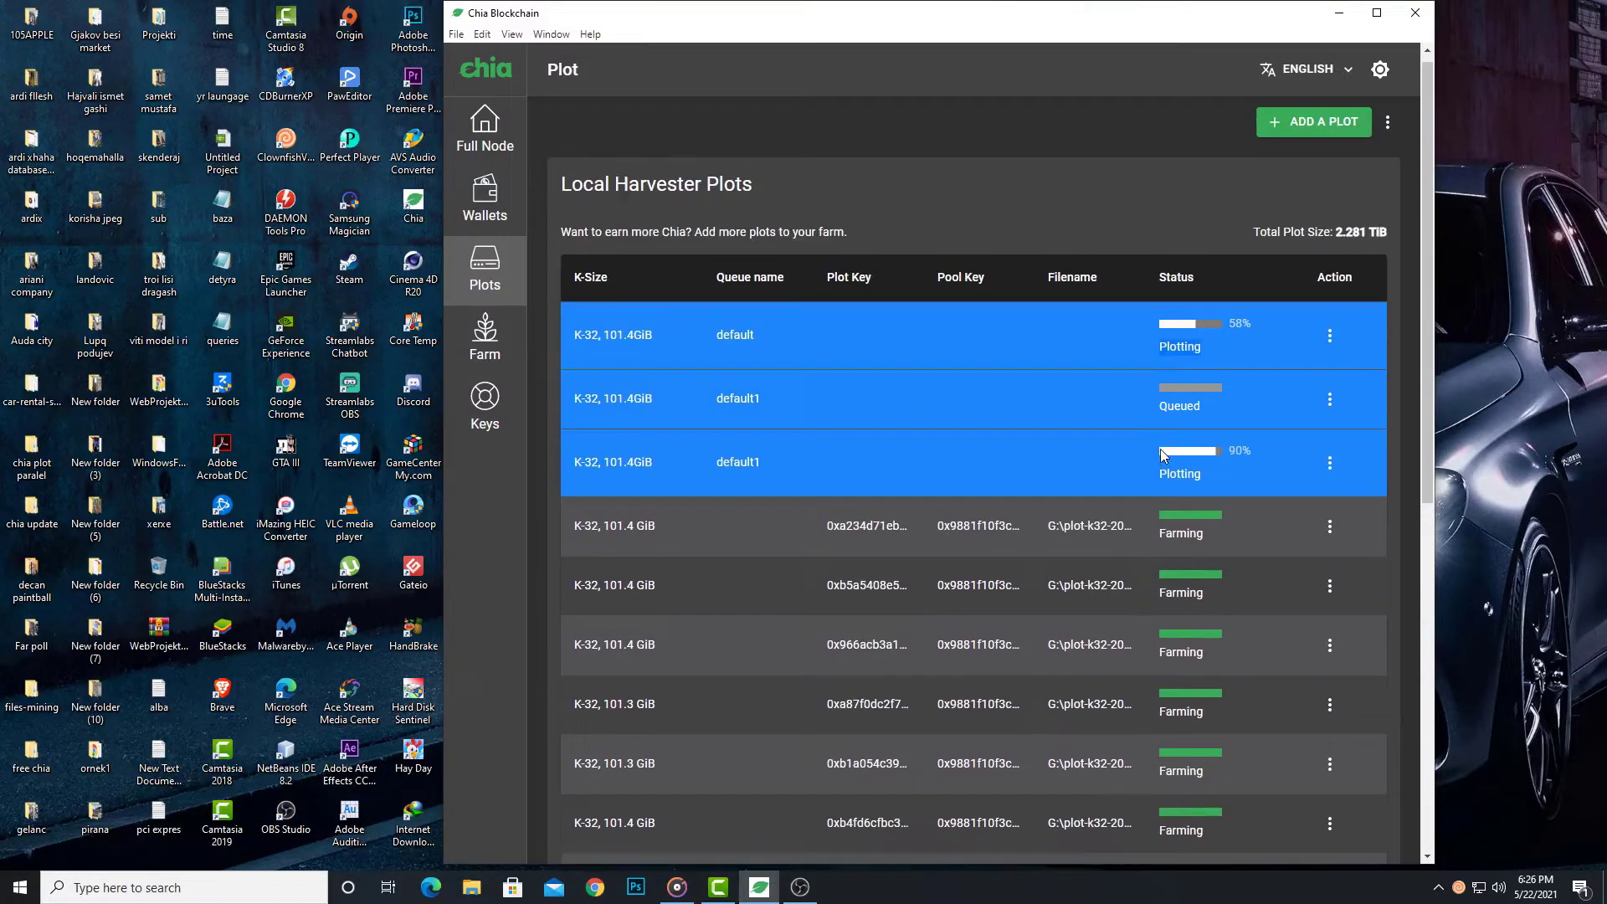